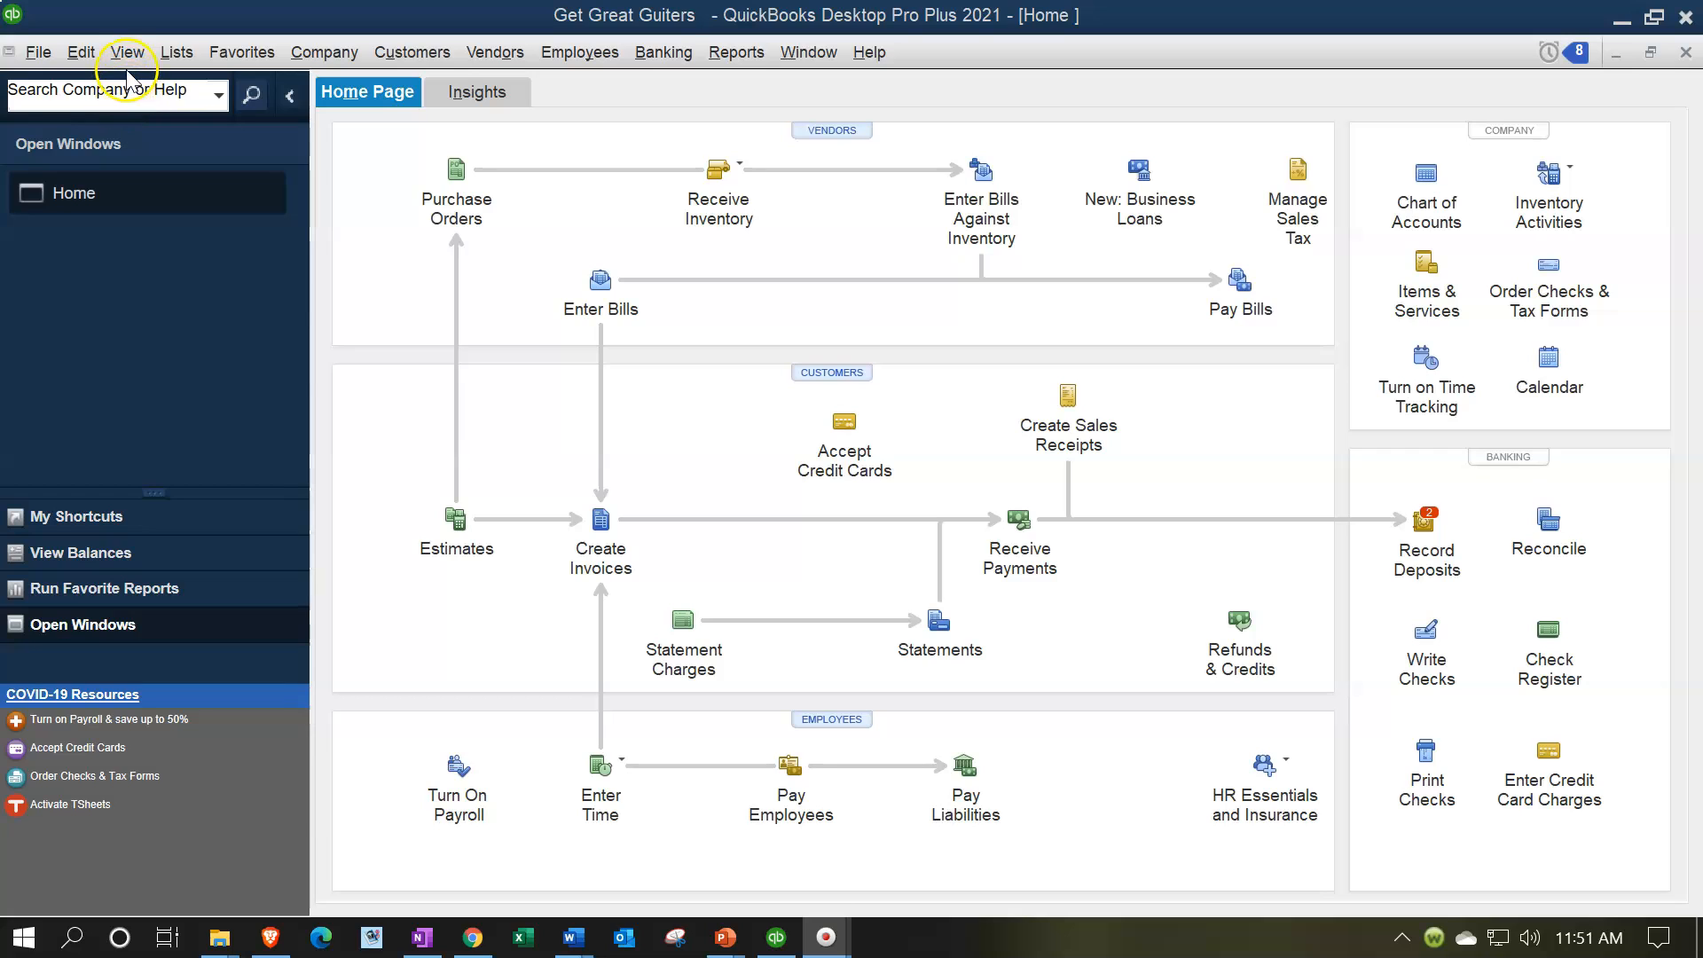
Step: Display the open windows list and open the Balance Sheet Summary report from the company and financial reports
{"action": "left_click", "coordinate": [128, 51]}
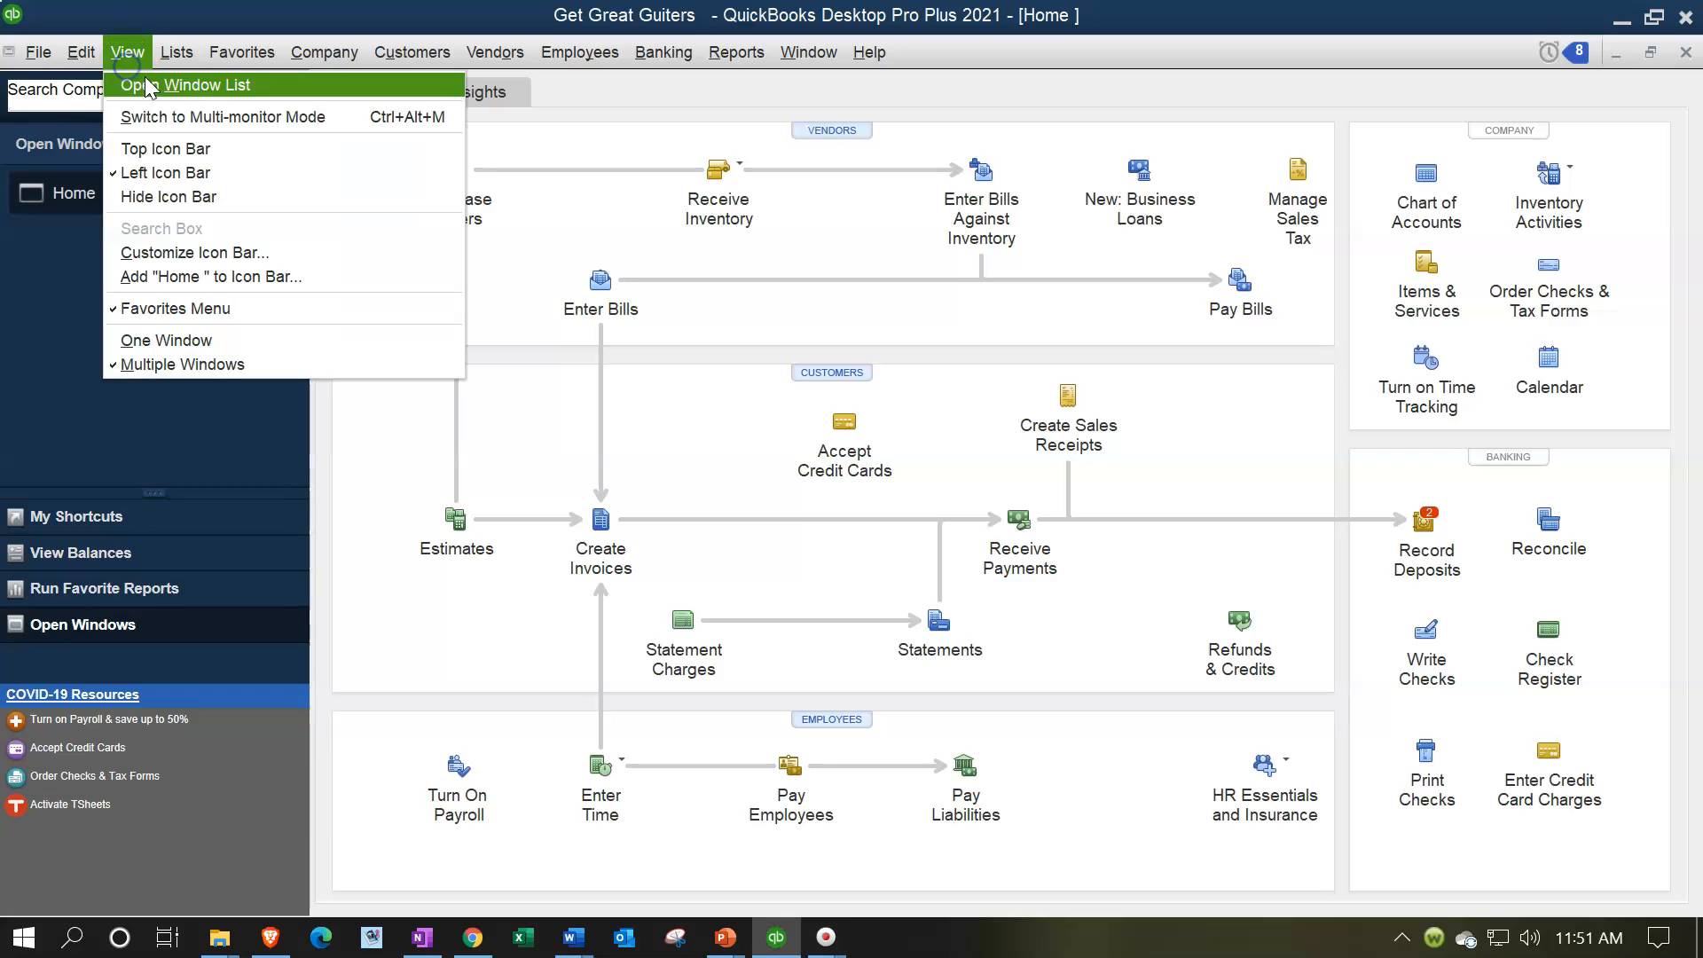
{"action": "left_click", "coordinate": [265, 88]}
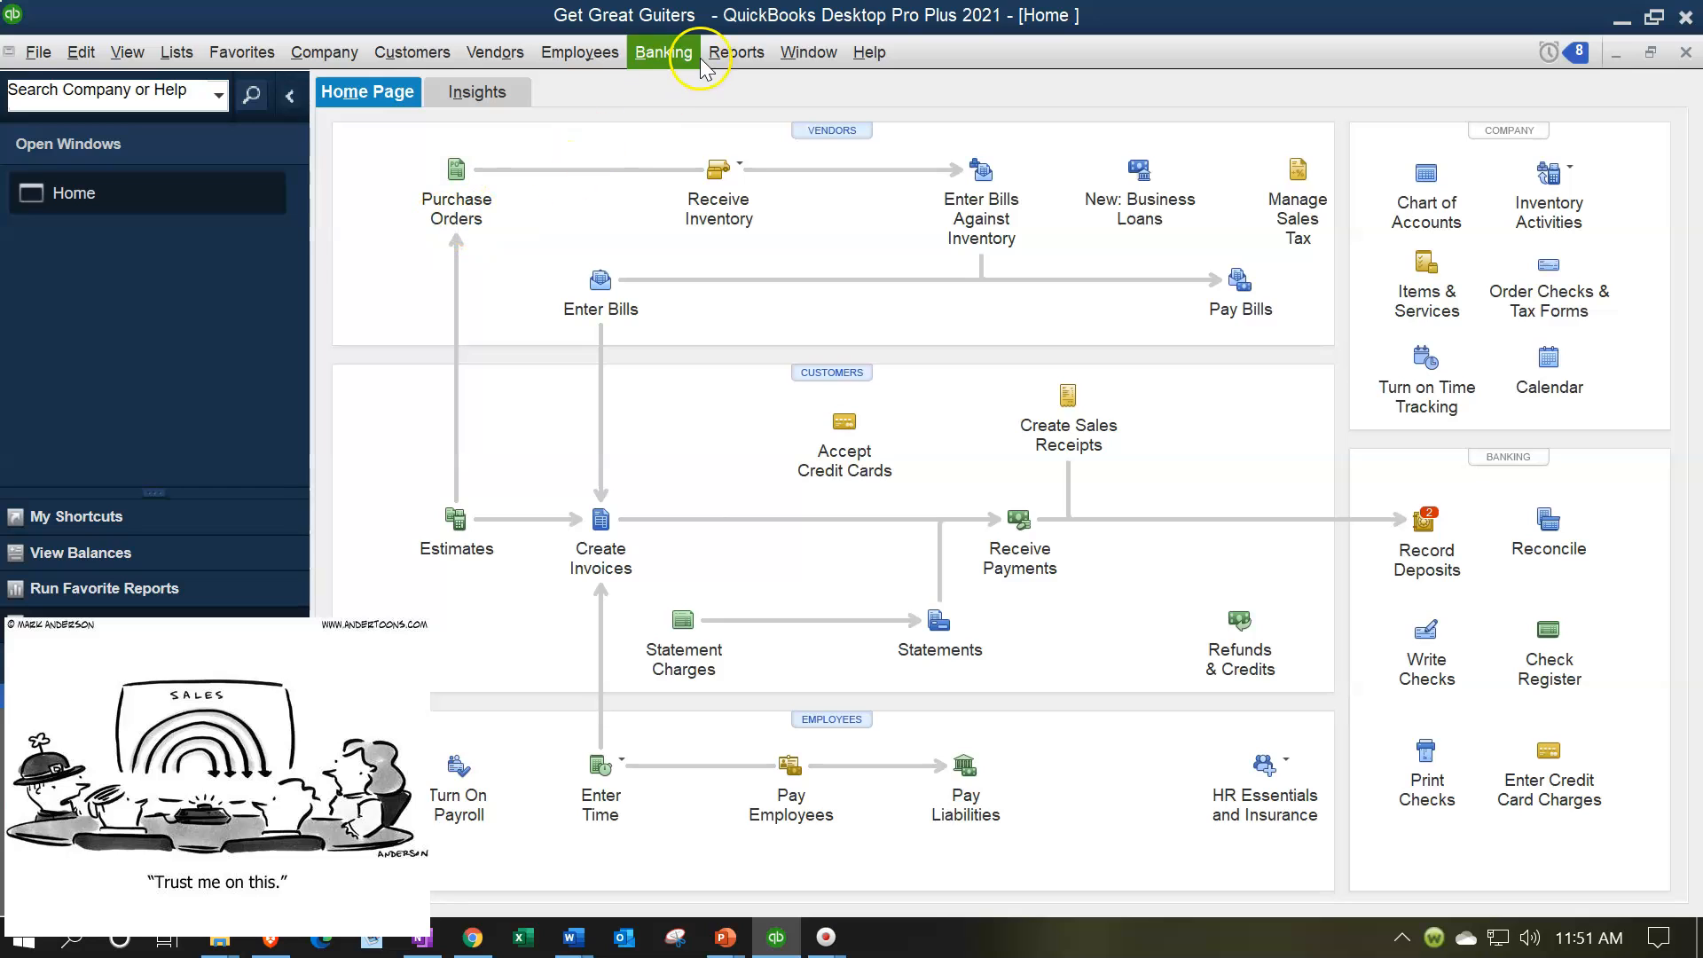
{"action": "left_click", "coordinate": [733, 53]}
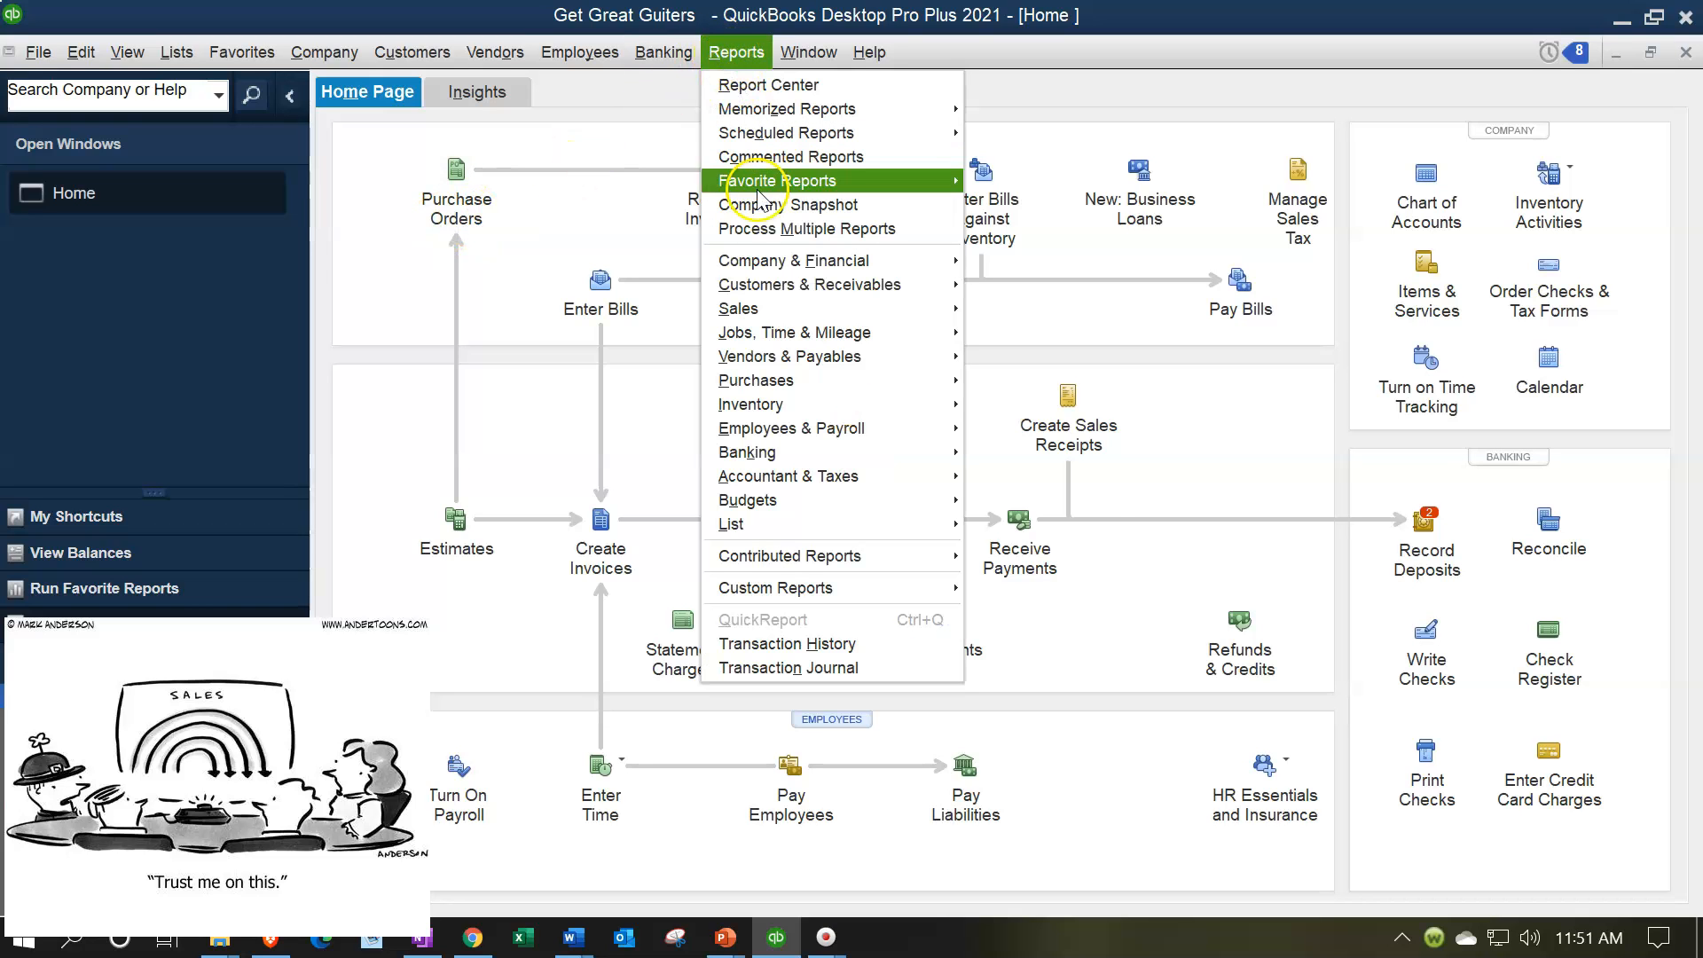
{"action": "mouse_move", "coordinate": [798, 260]}
{"action": "left_click", "coordinate": [979, 262]}
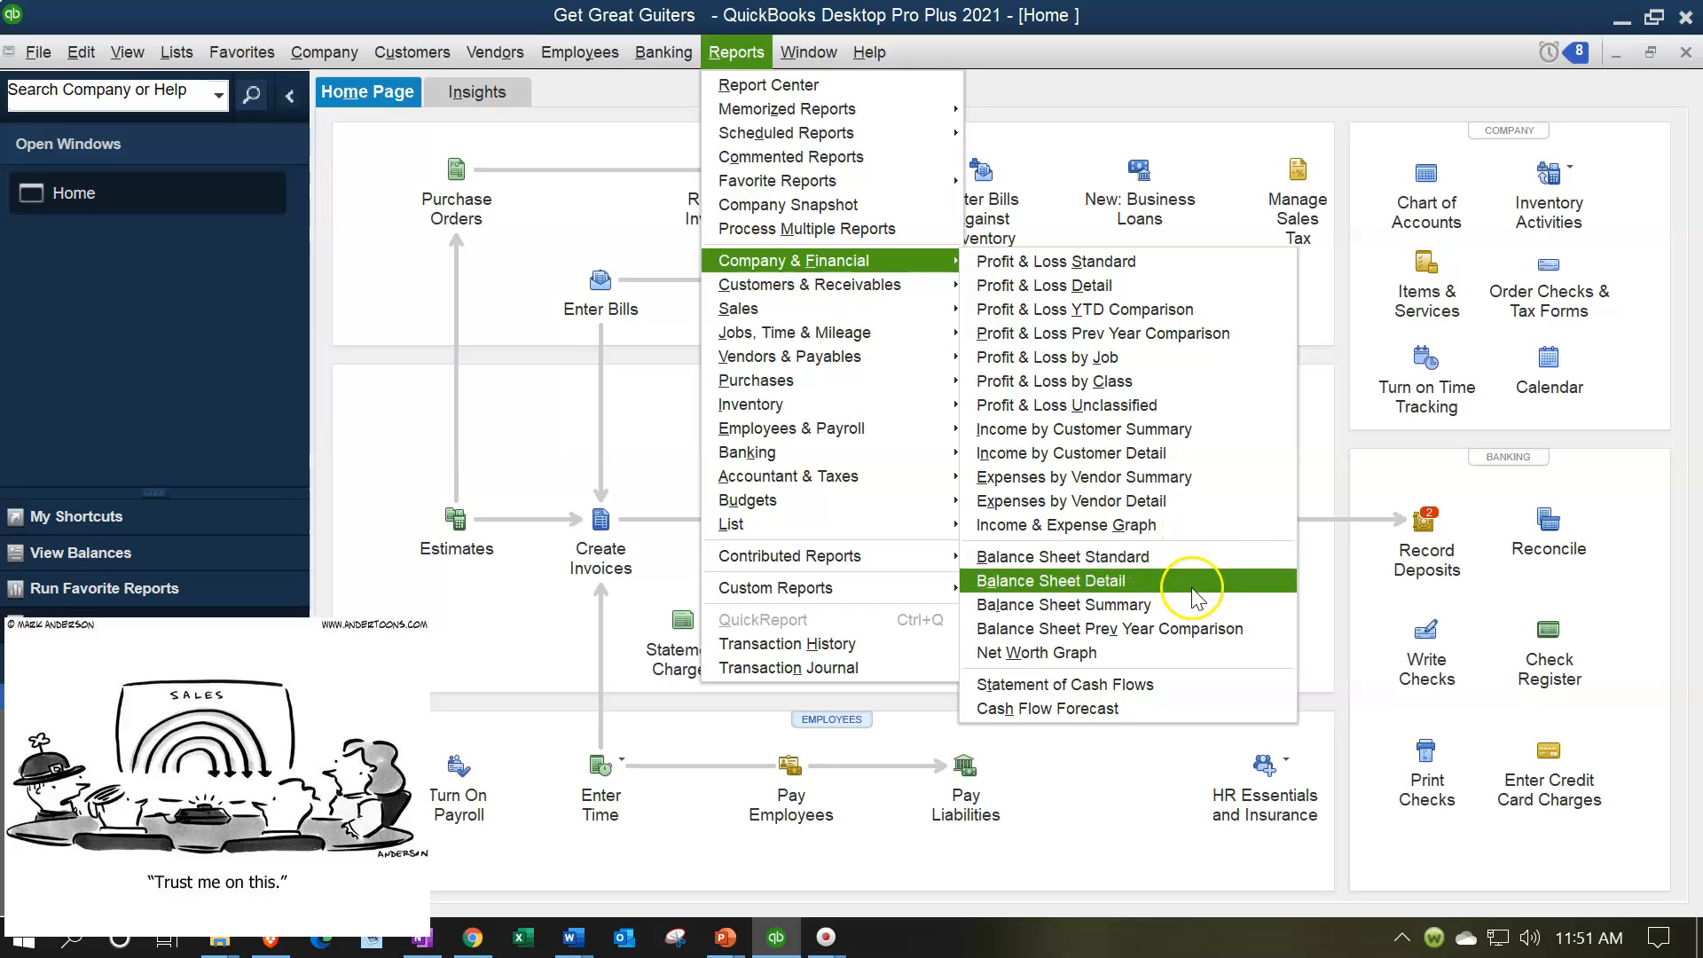
{"action": "left_click", "coordinate": [1167, 612]}
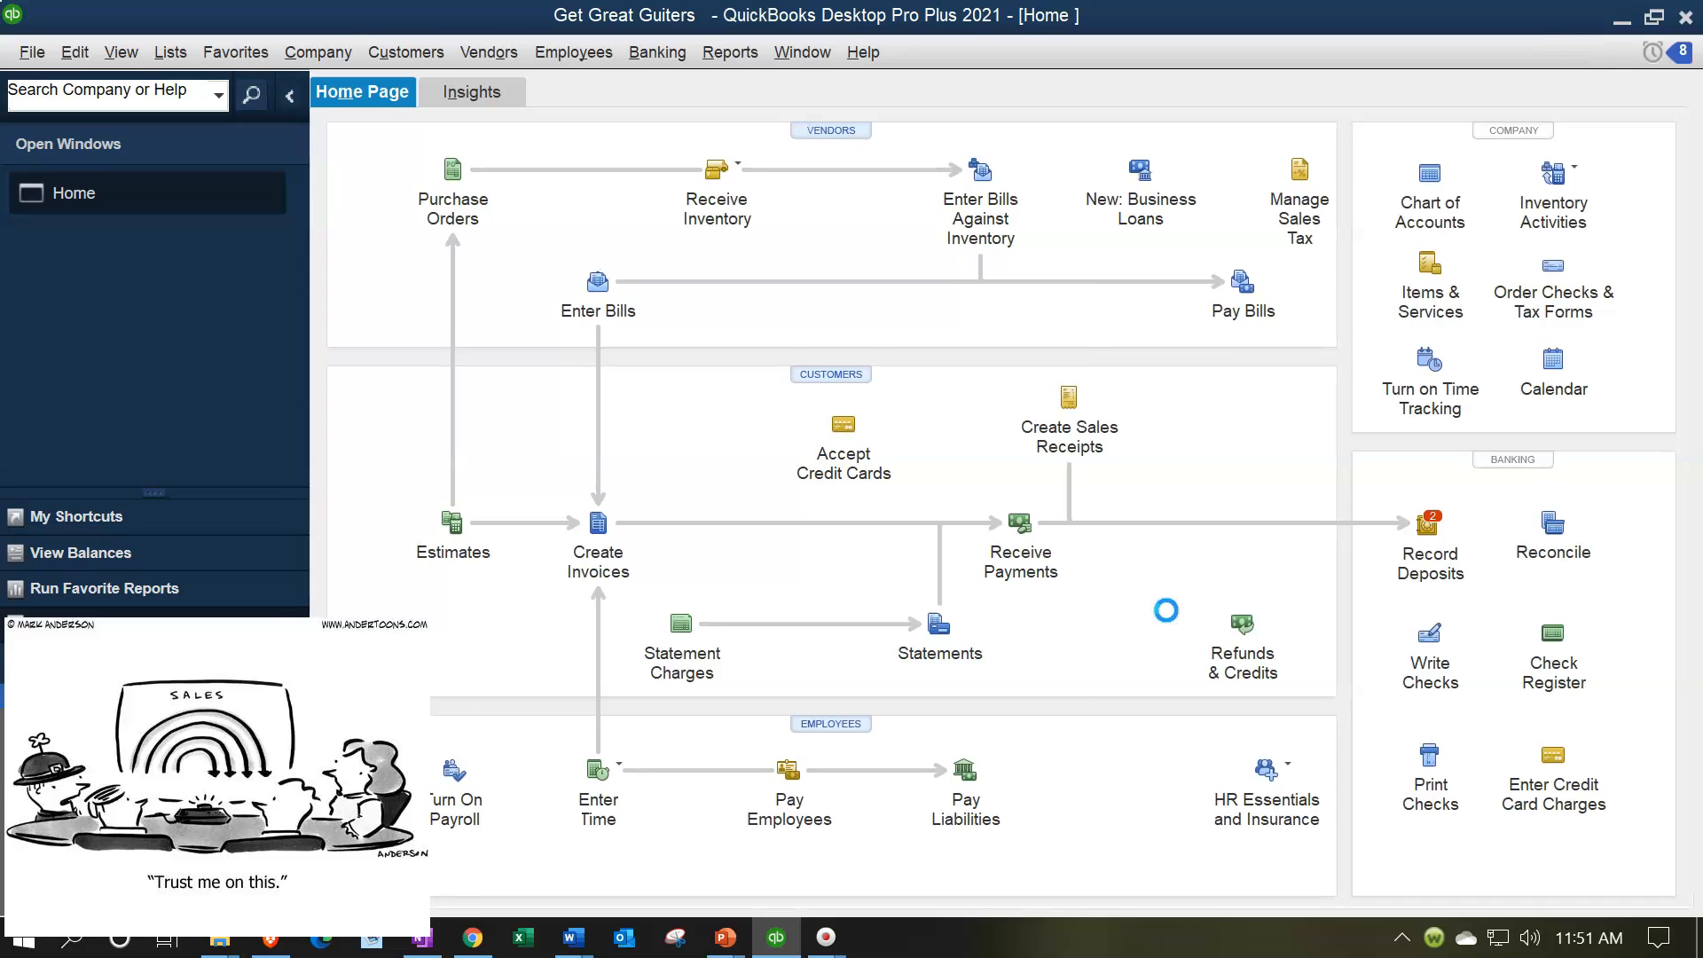
Step: Set the as-of date of the summary balance sheet to 02/28/2021
{"action": "key", "text": "Tab"}
{"action": "type", "text": "02/28/2021"}
{"action": "key", "text": "Tab"}
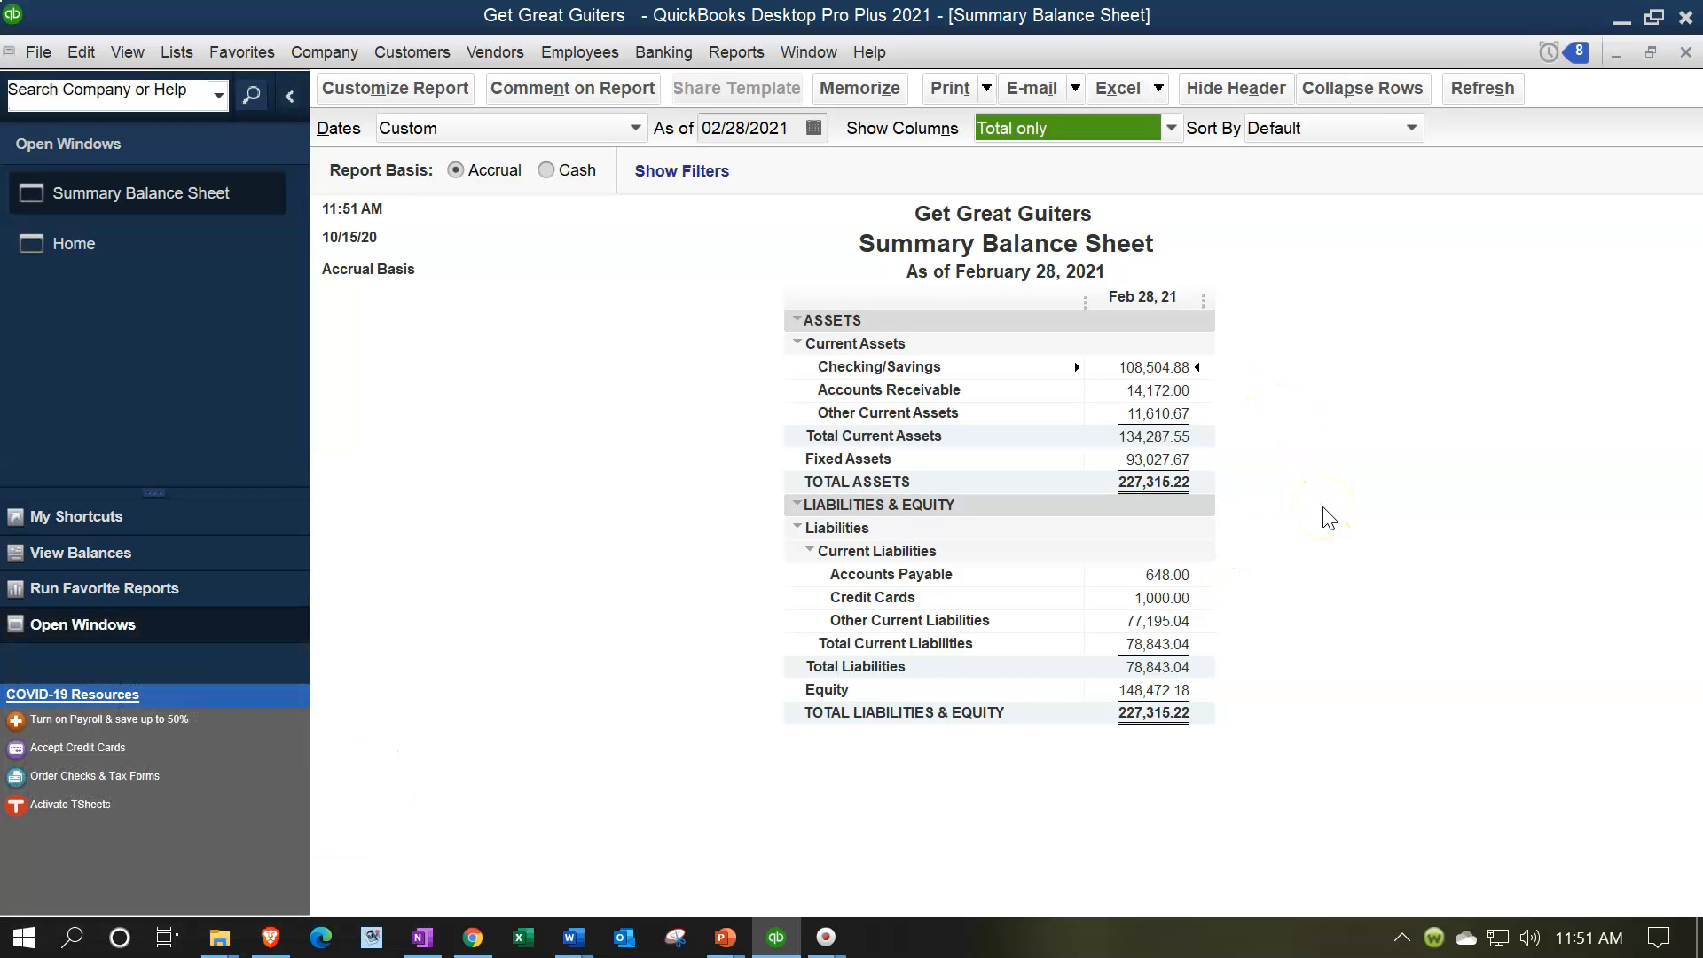
{"action": "left_click", "coordinate": [1294, 466]}
{"action": "left_click", "coordinate": [1288, 456]}
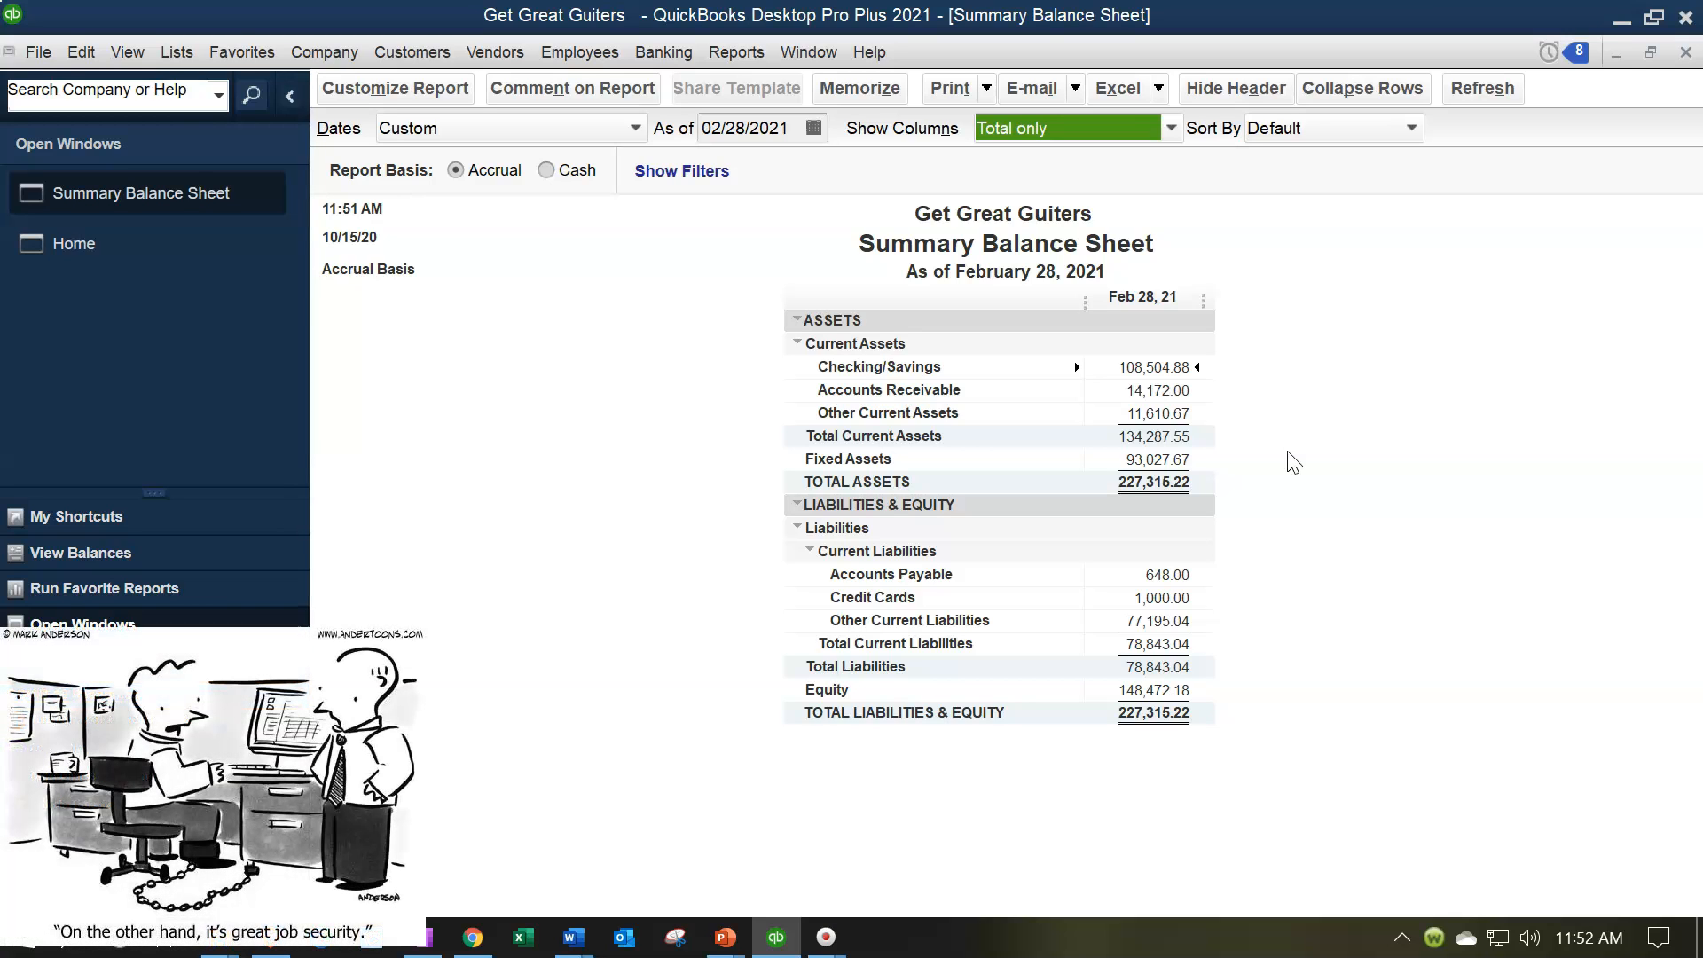
Step: Customize the summary balance sheet to add a % of Column subcolumn
{"action": "left_click", "coordinate": [429, 92]}
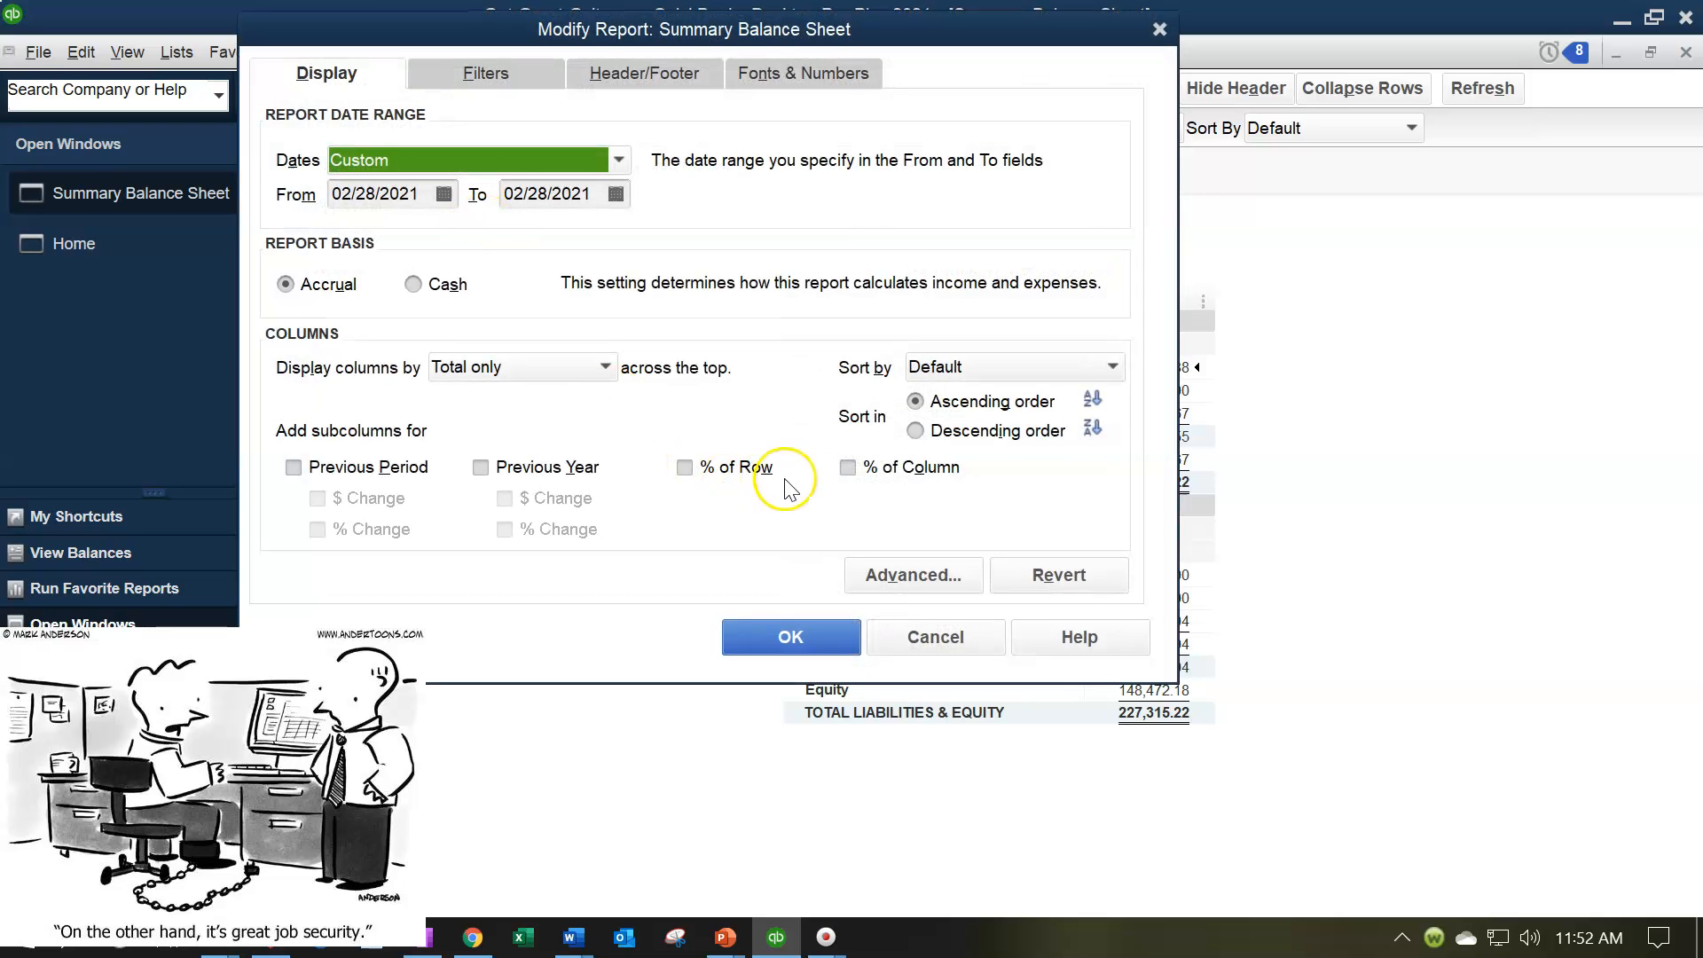
{"action": "left_click", "coordinate": [847, 470]}
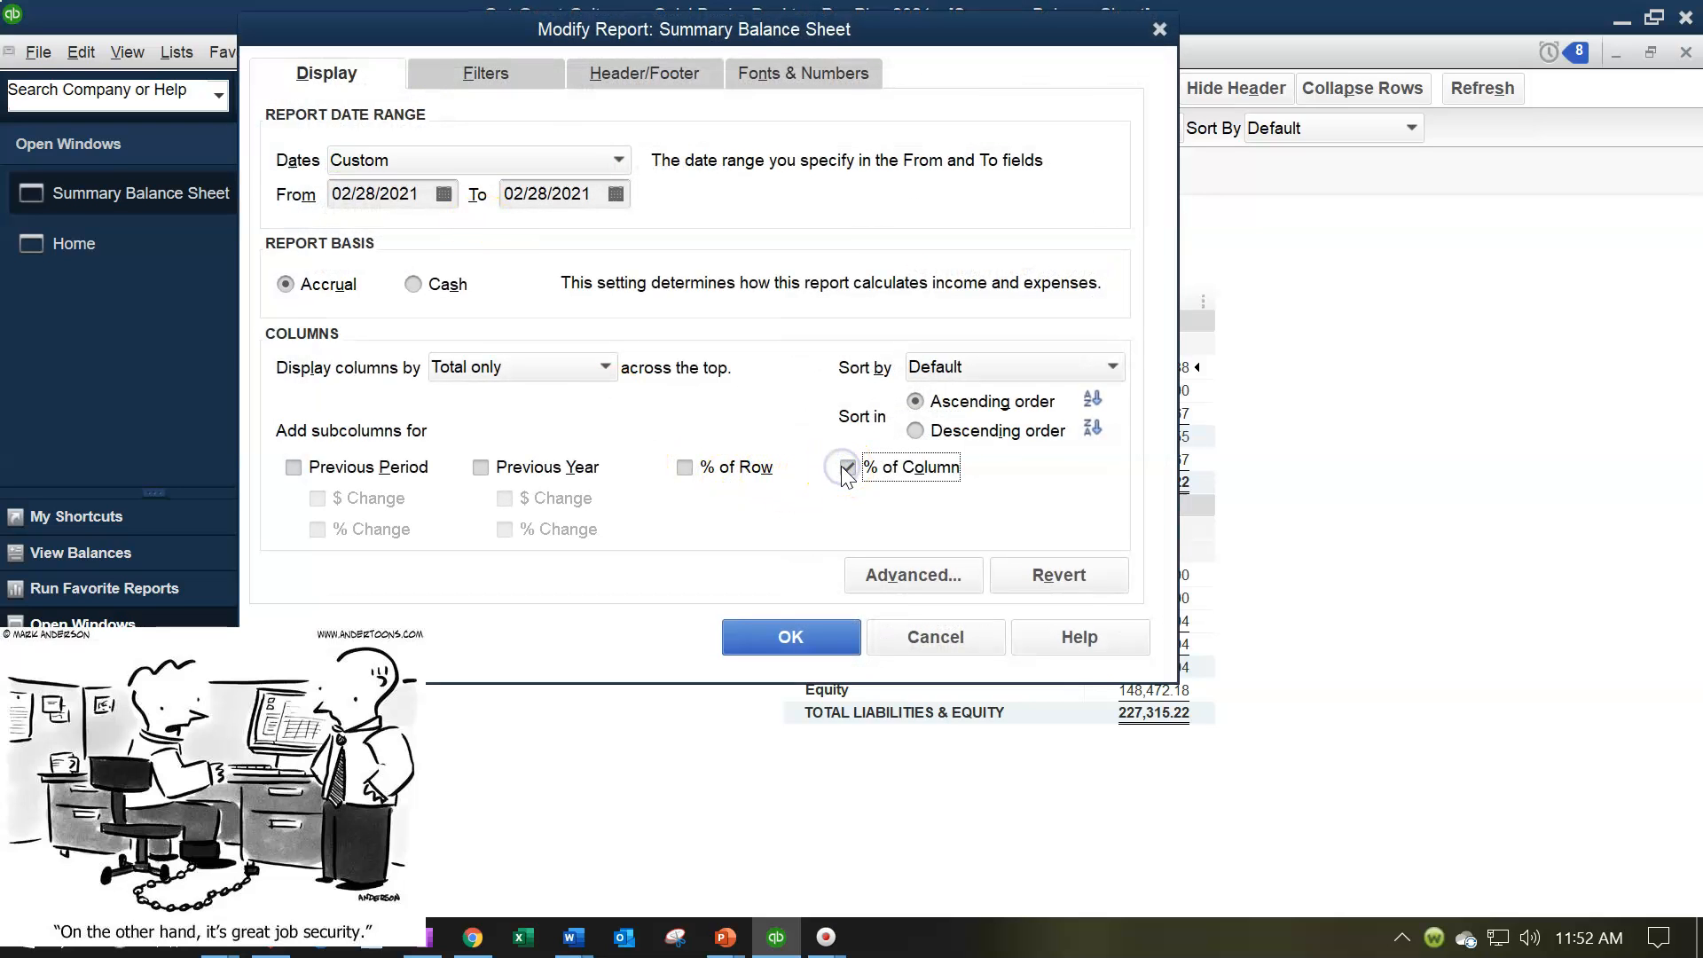
{"action": "left_click", "coordinate": [754, 633]}
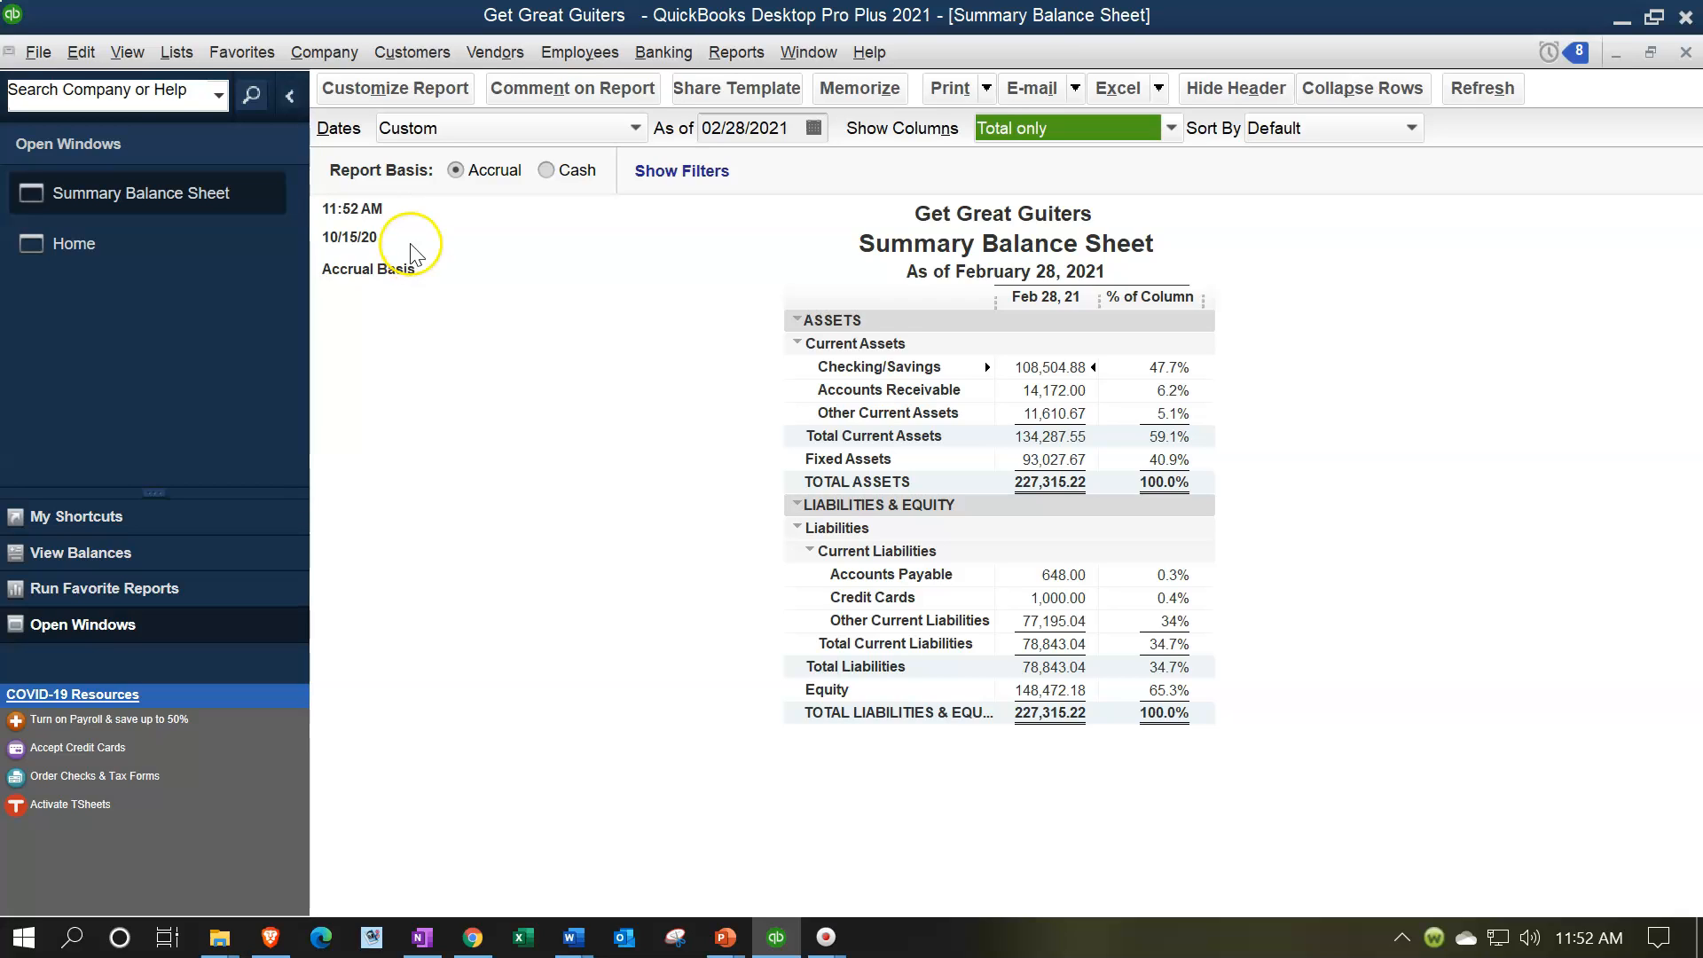
Step: Remove the date prepared, time prepared and report basis from the summary balance sheet's header
{"action": "left_click", "coordinate": [426, 104]}
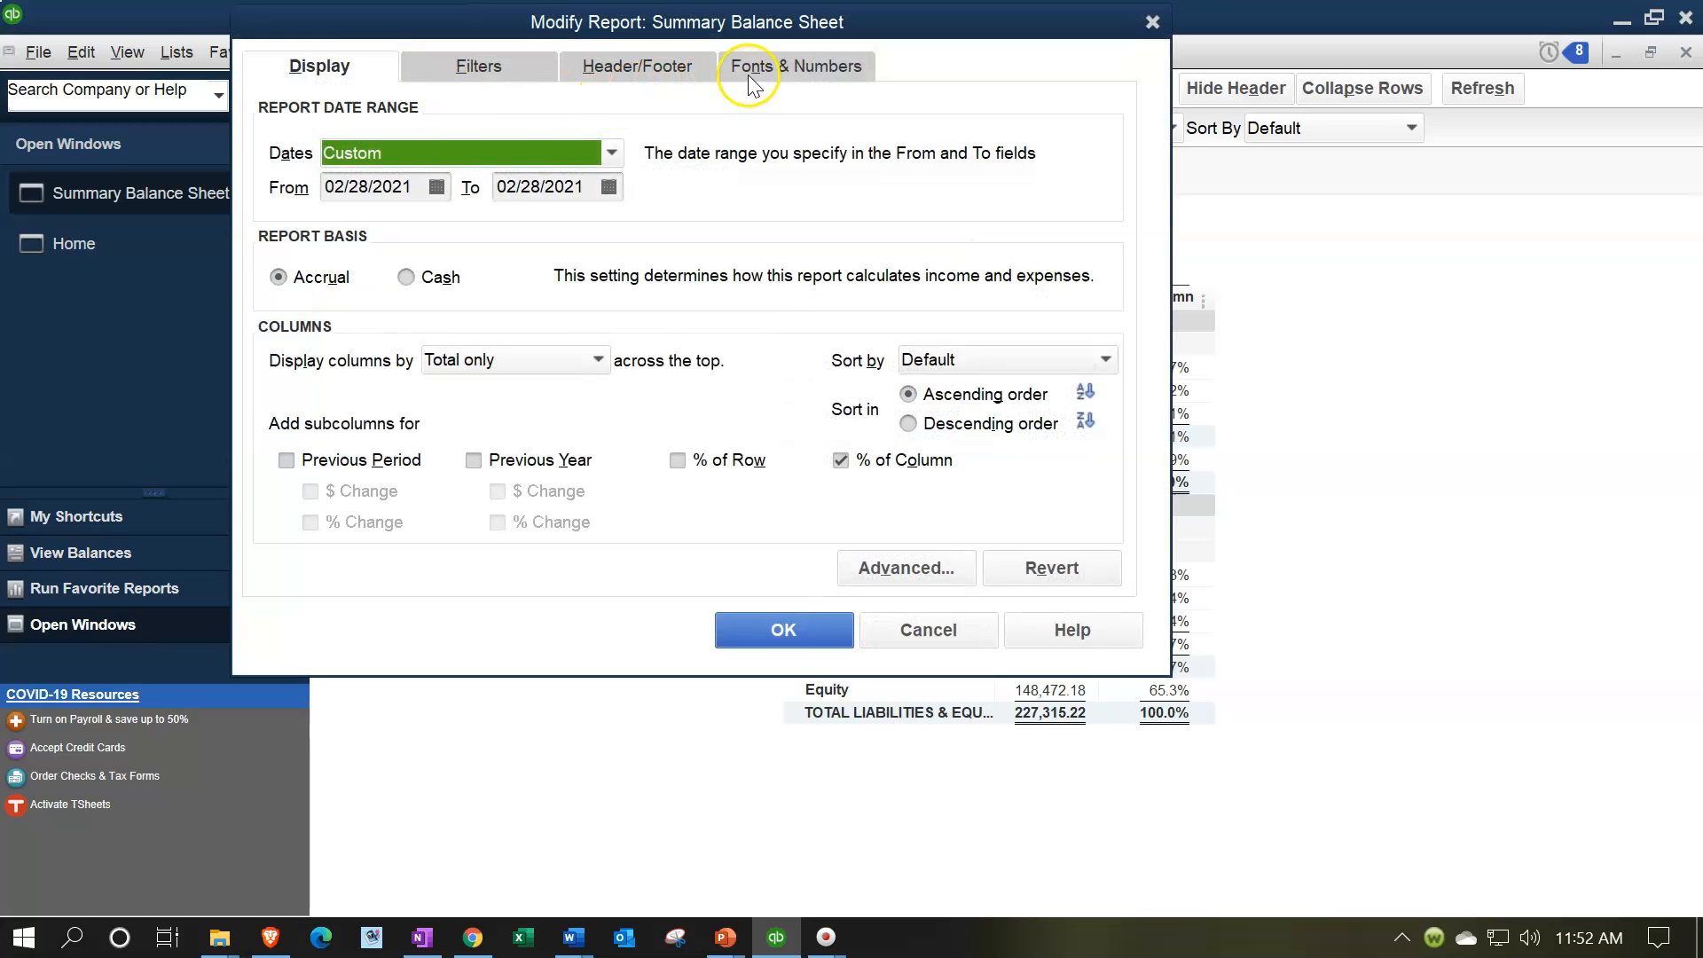
{"action": "left_click", "coordinate": [654, 70]}
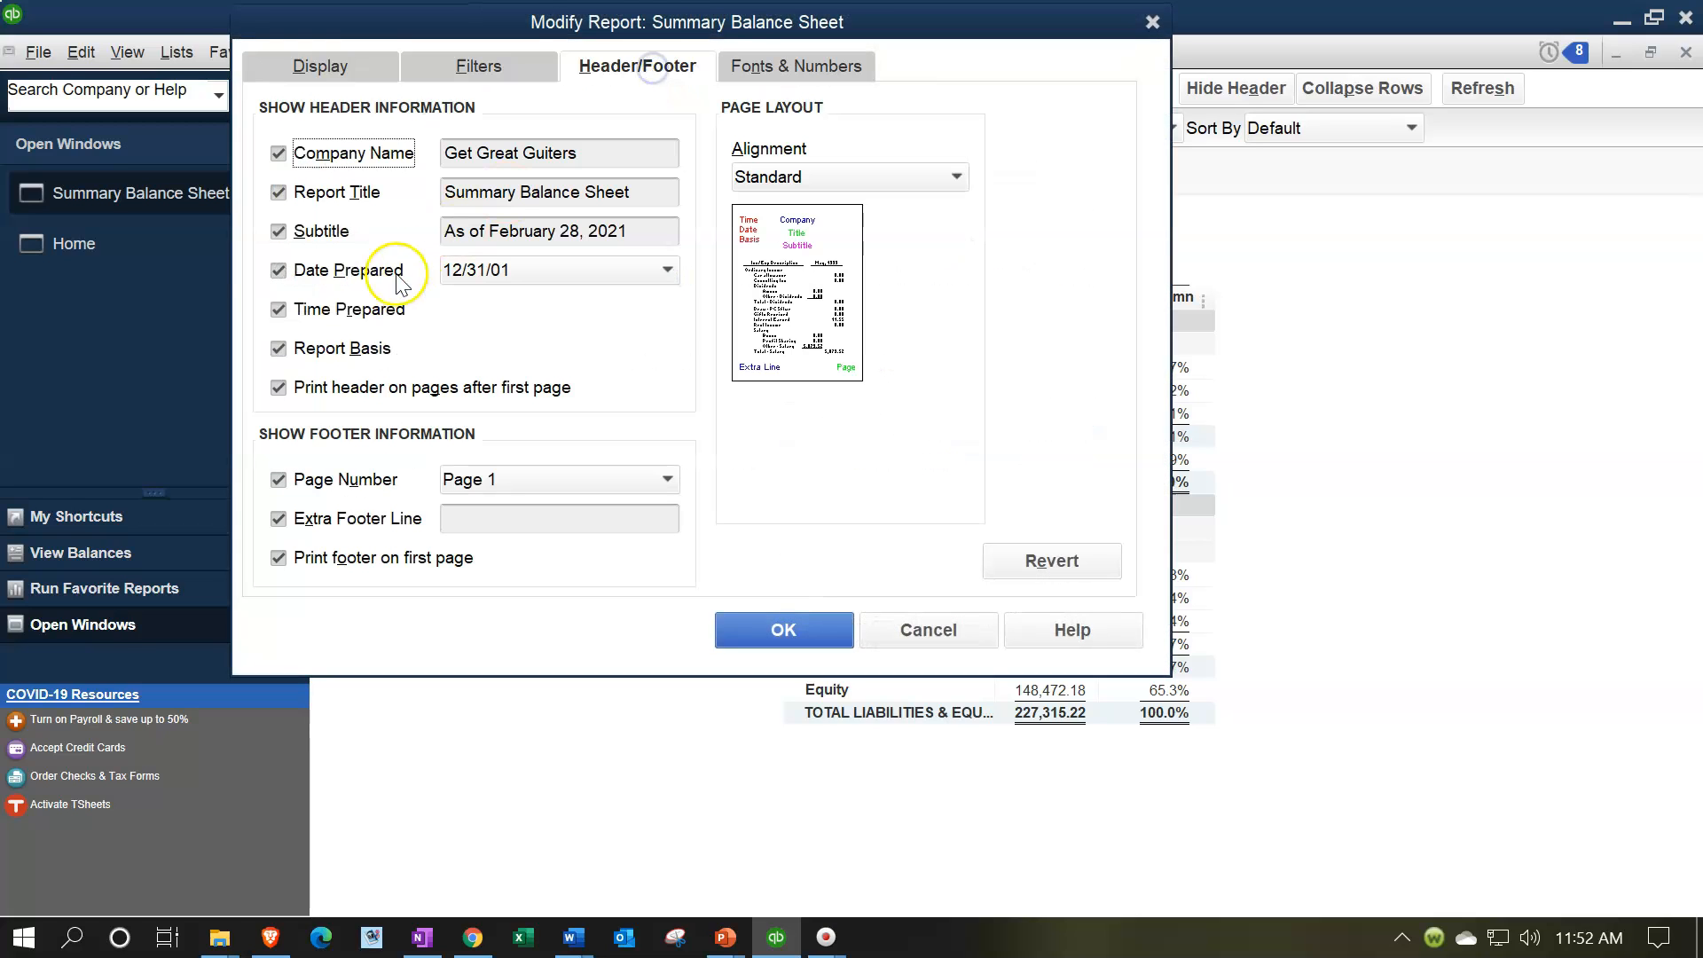
{"action": "left_click", "coordinate": [278, 270]}
{"action": "left_click", "coordinate": [280, 307]}
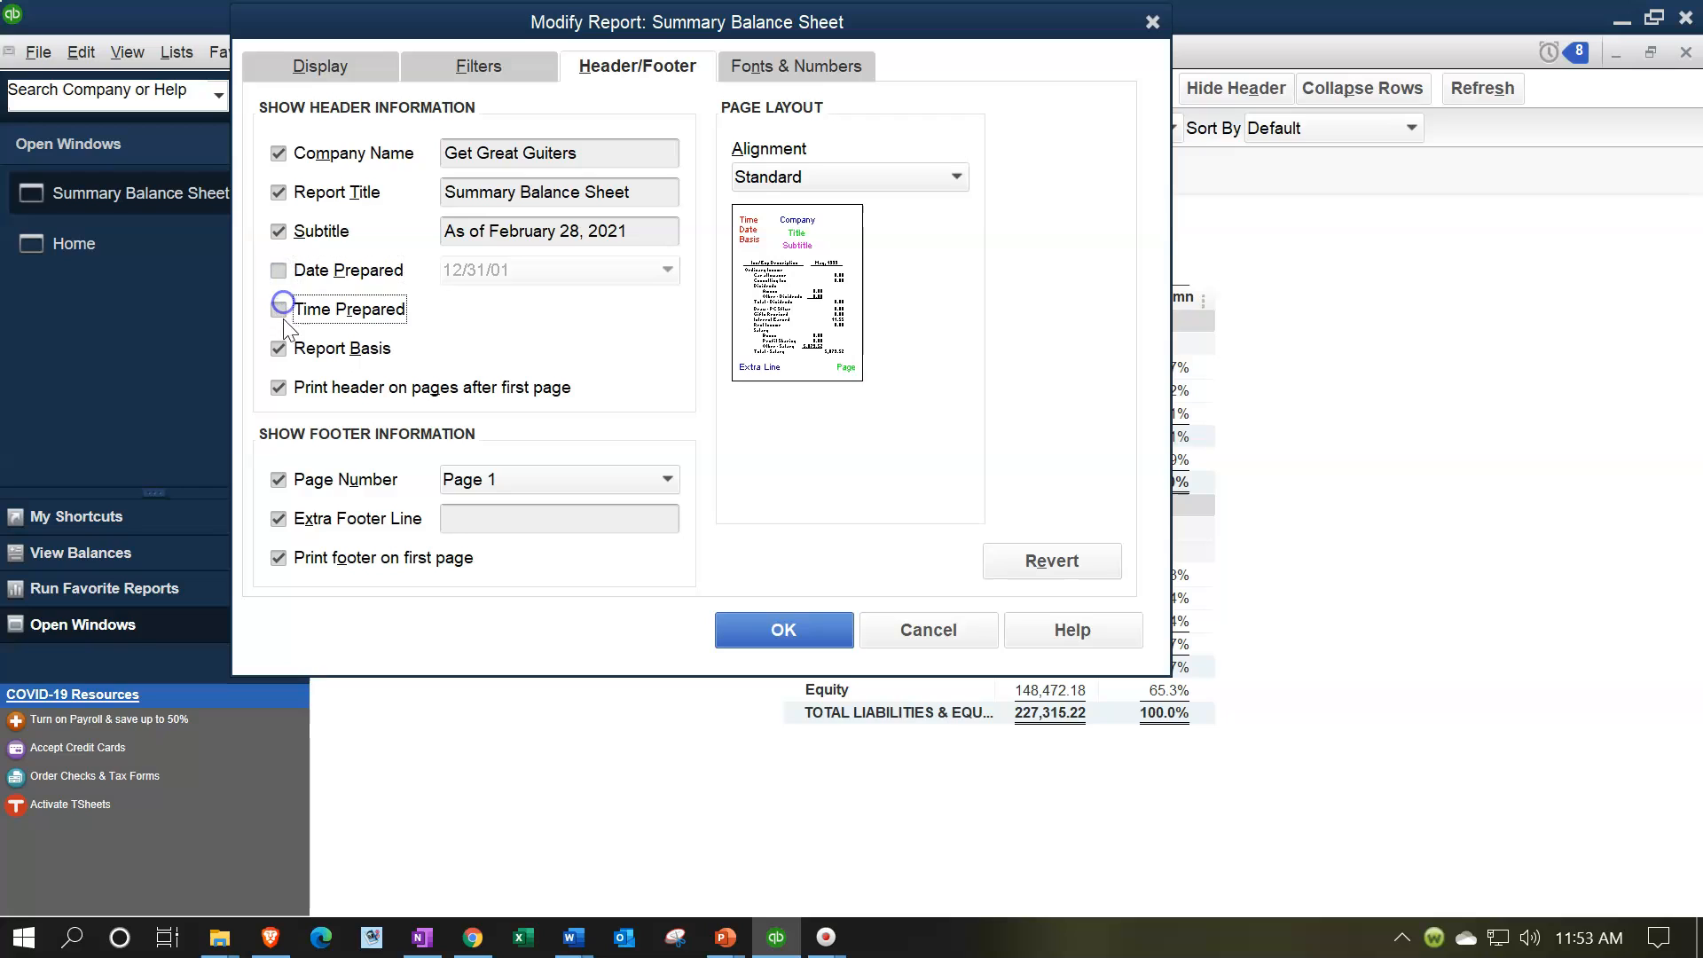
{"action": "left_click", "coordinate": [278, 347]}
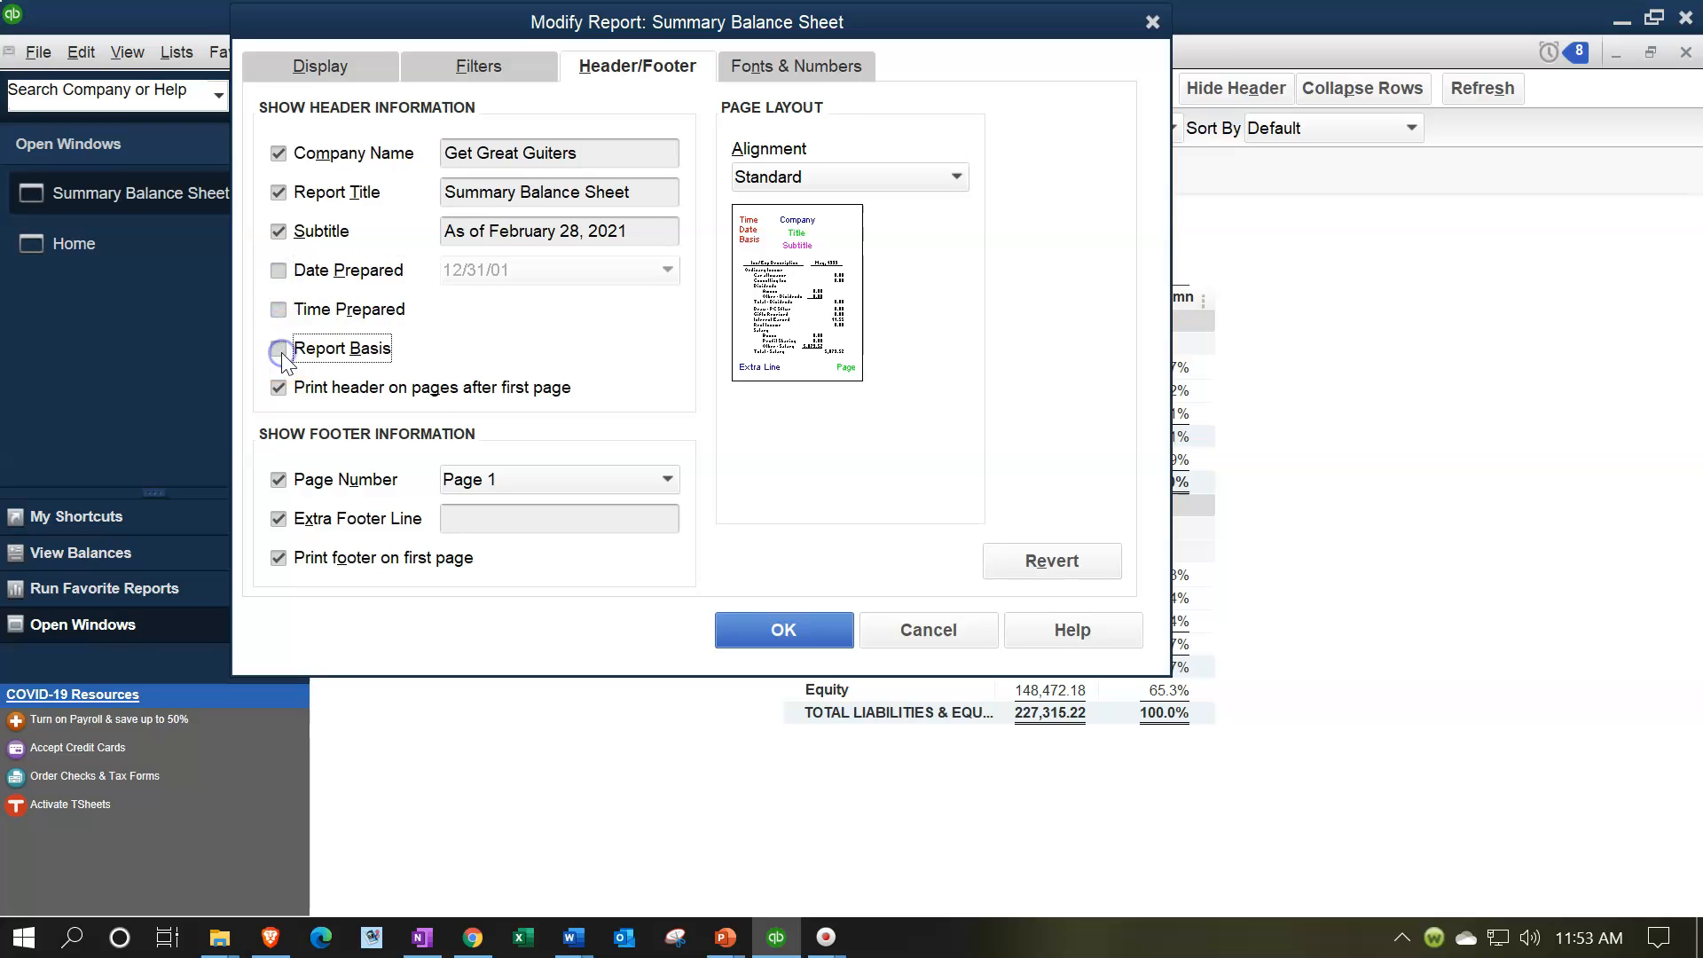
Step: Format the report's negative numbers in parentheses and bright red, show all numbers without cents, and apply the changes
{"action": "left_click", "coordinate": [785, 68]}
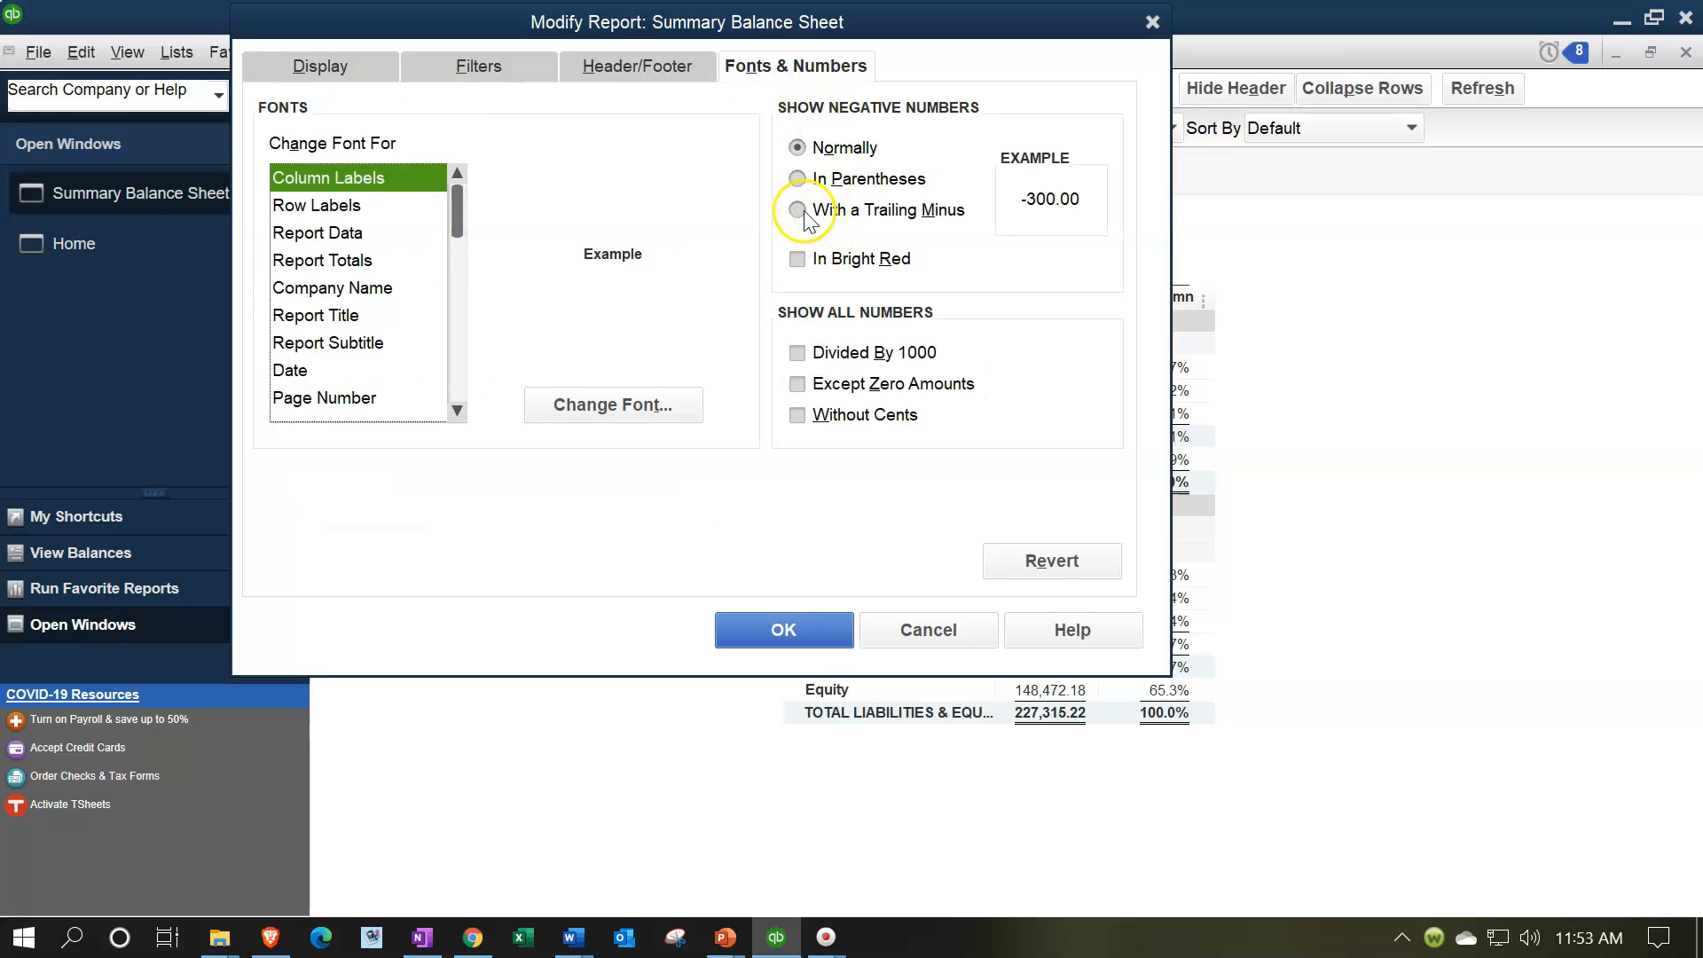
{"action": "left_click", "coordinate": [796, 179]}
{"action": "left_click", "coordinate": [798, 258]}
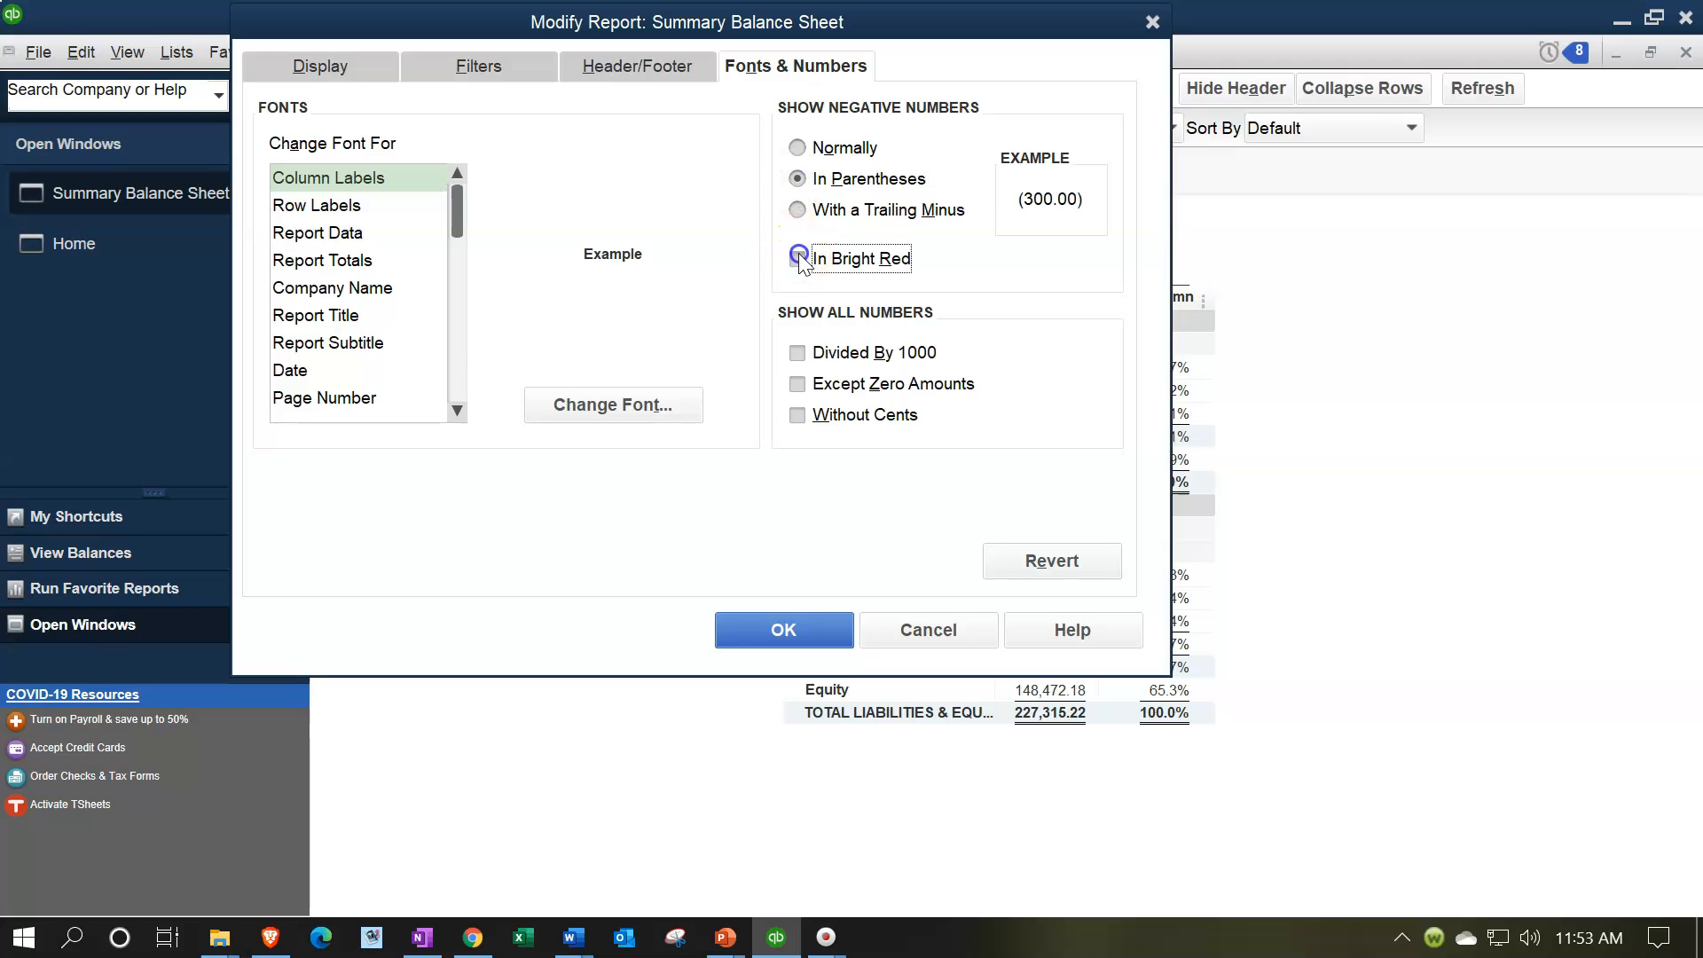
{"action": "left_click", "coordinate": [798, 414]}
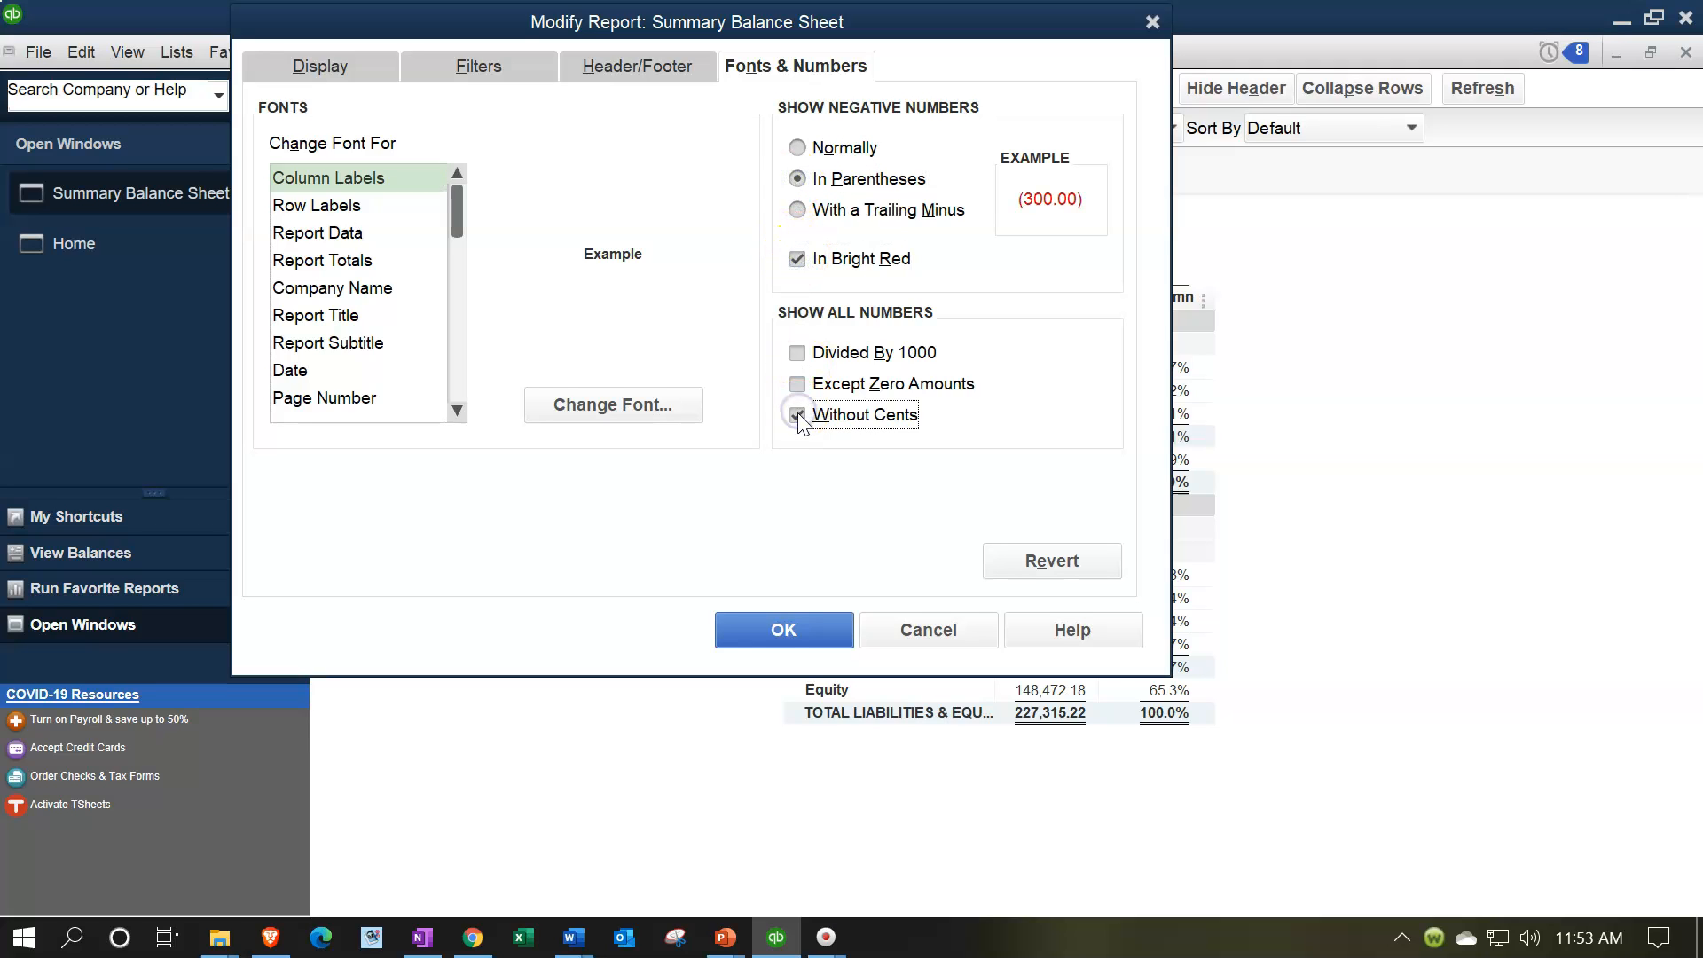
{"action": "left_click", "coordinate": [782, 625]}
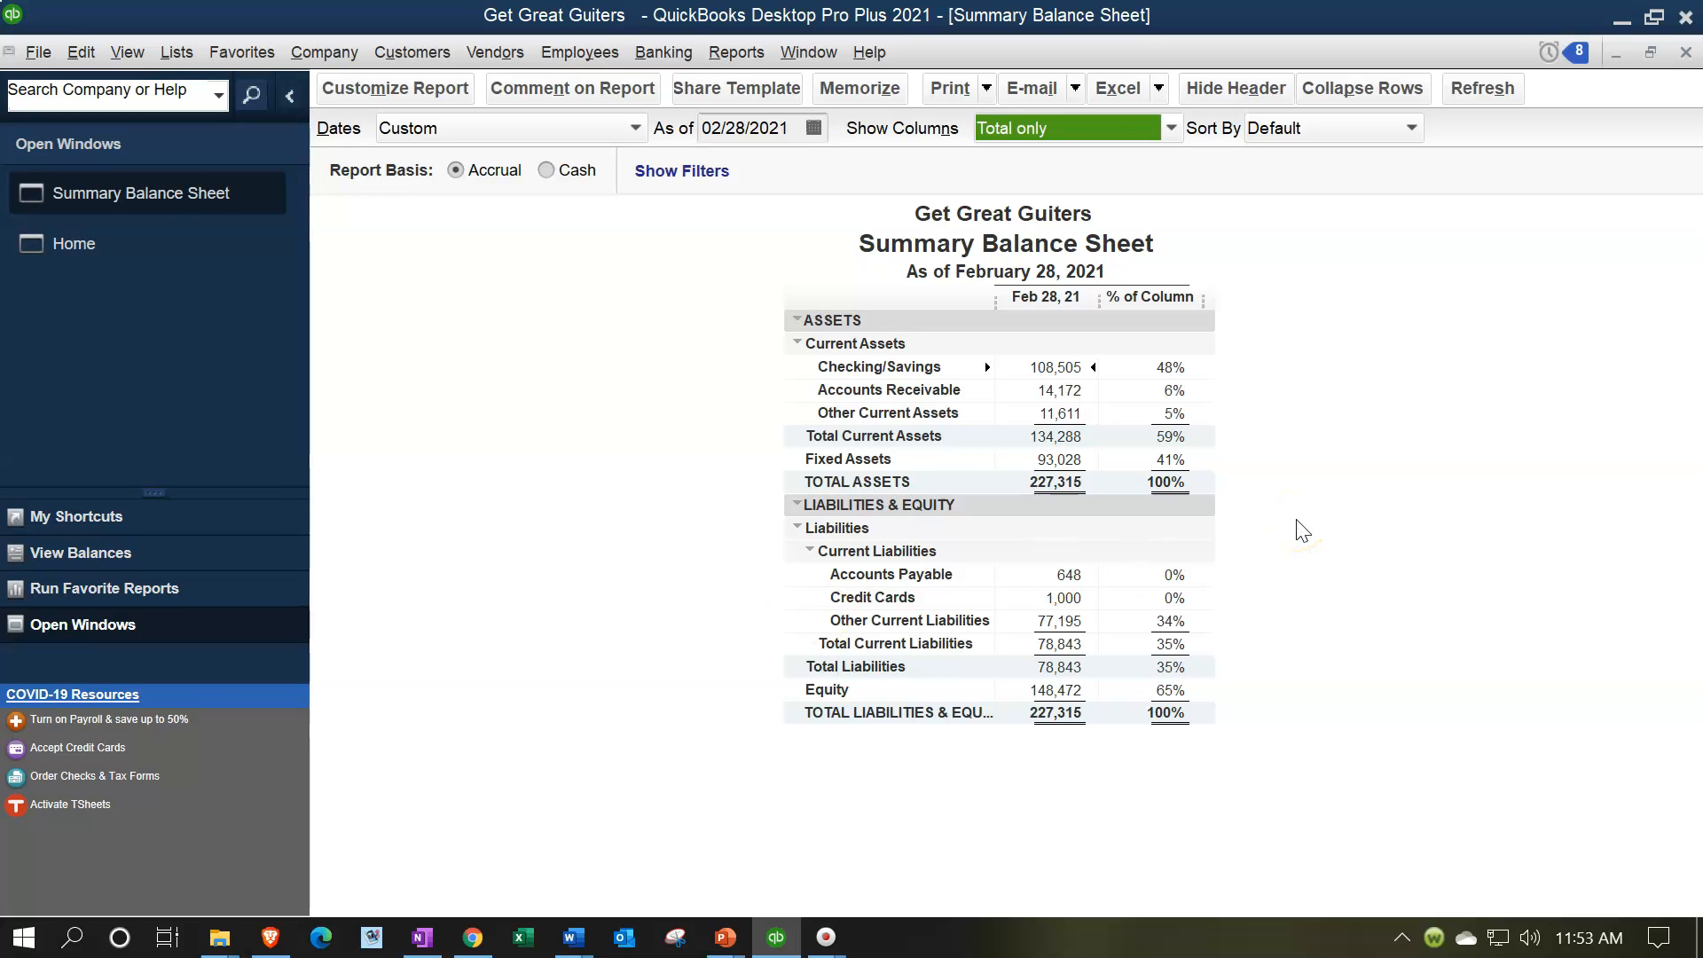
Step: Open the Calculator, keep it on top in compact view, and place it beside the balance sheet figures
{"action": "key", "text": "XF86Calculator"}
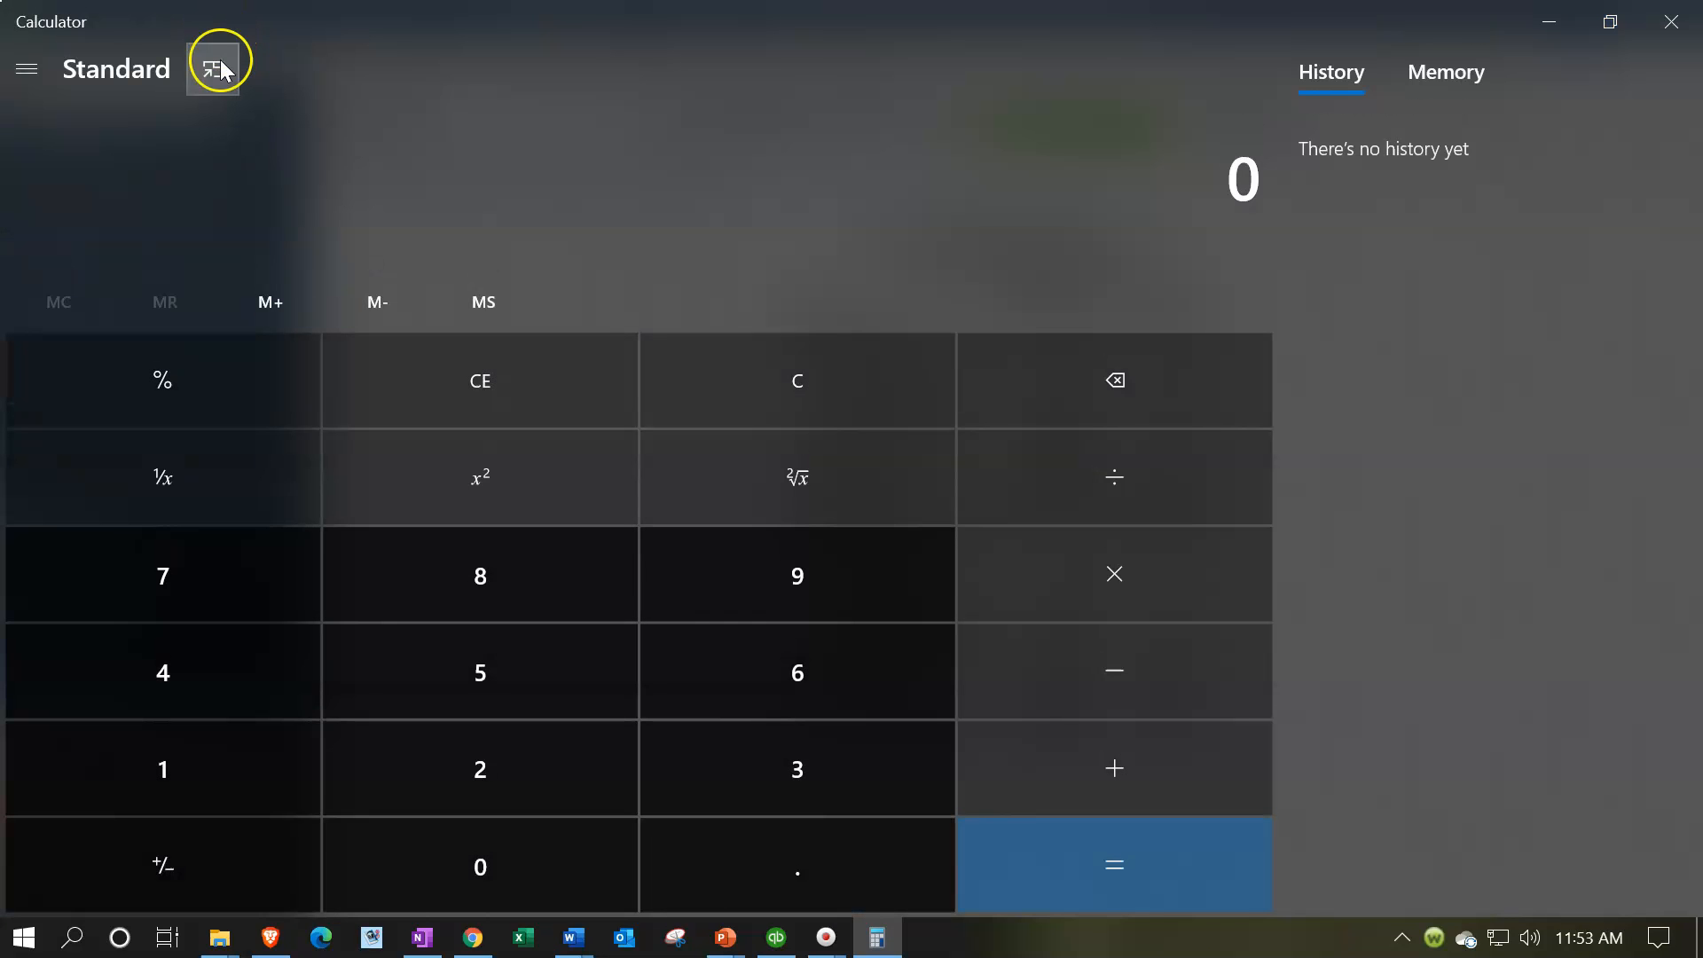
{"action": "left_click", "coordinate": [219, 67]}
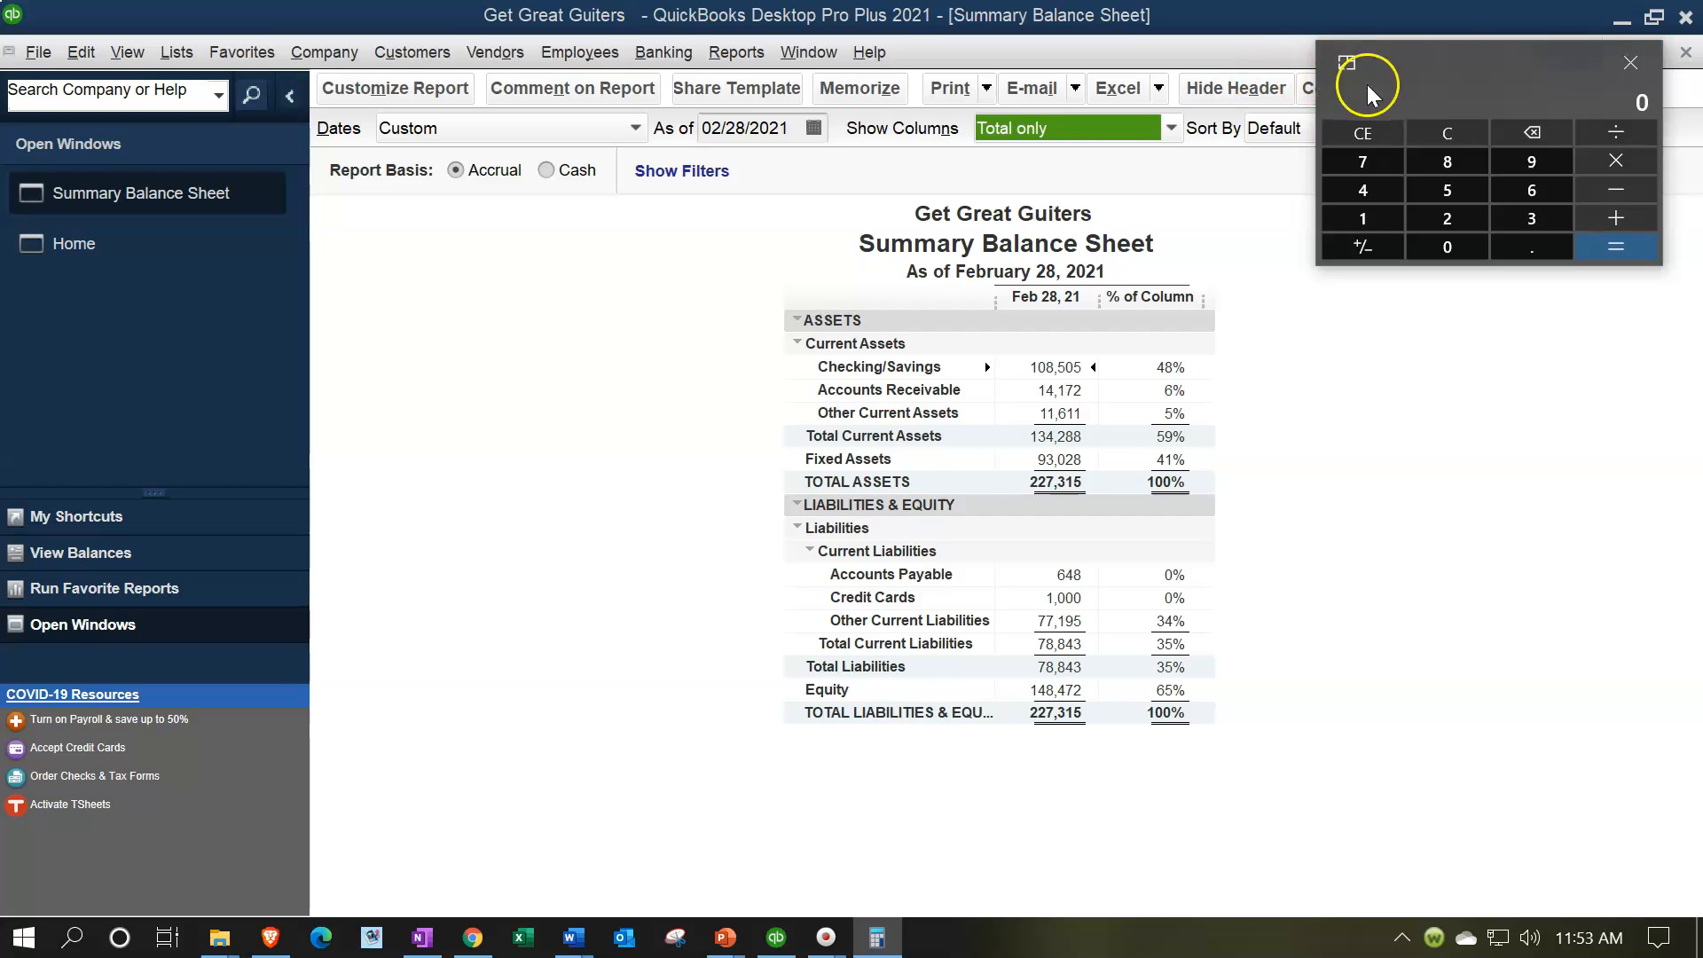
{"action": "left_click_drag", "start_coordinate": [1456, 66], "coordinate": [536, 359]}
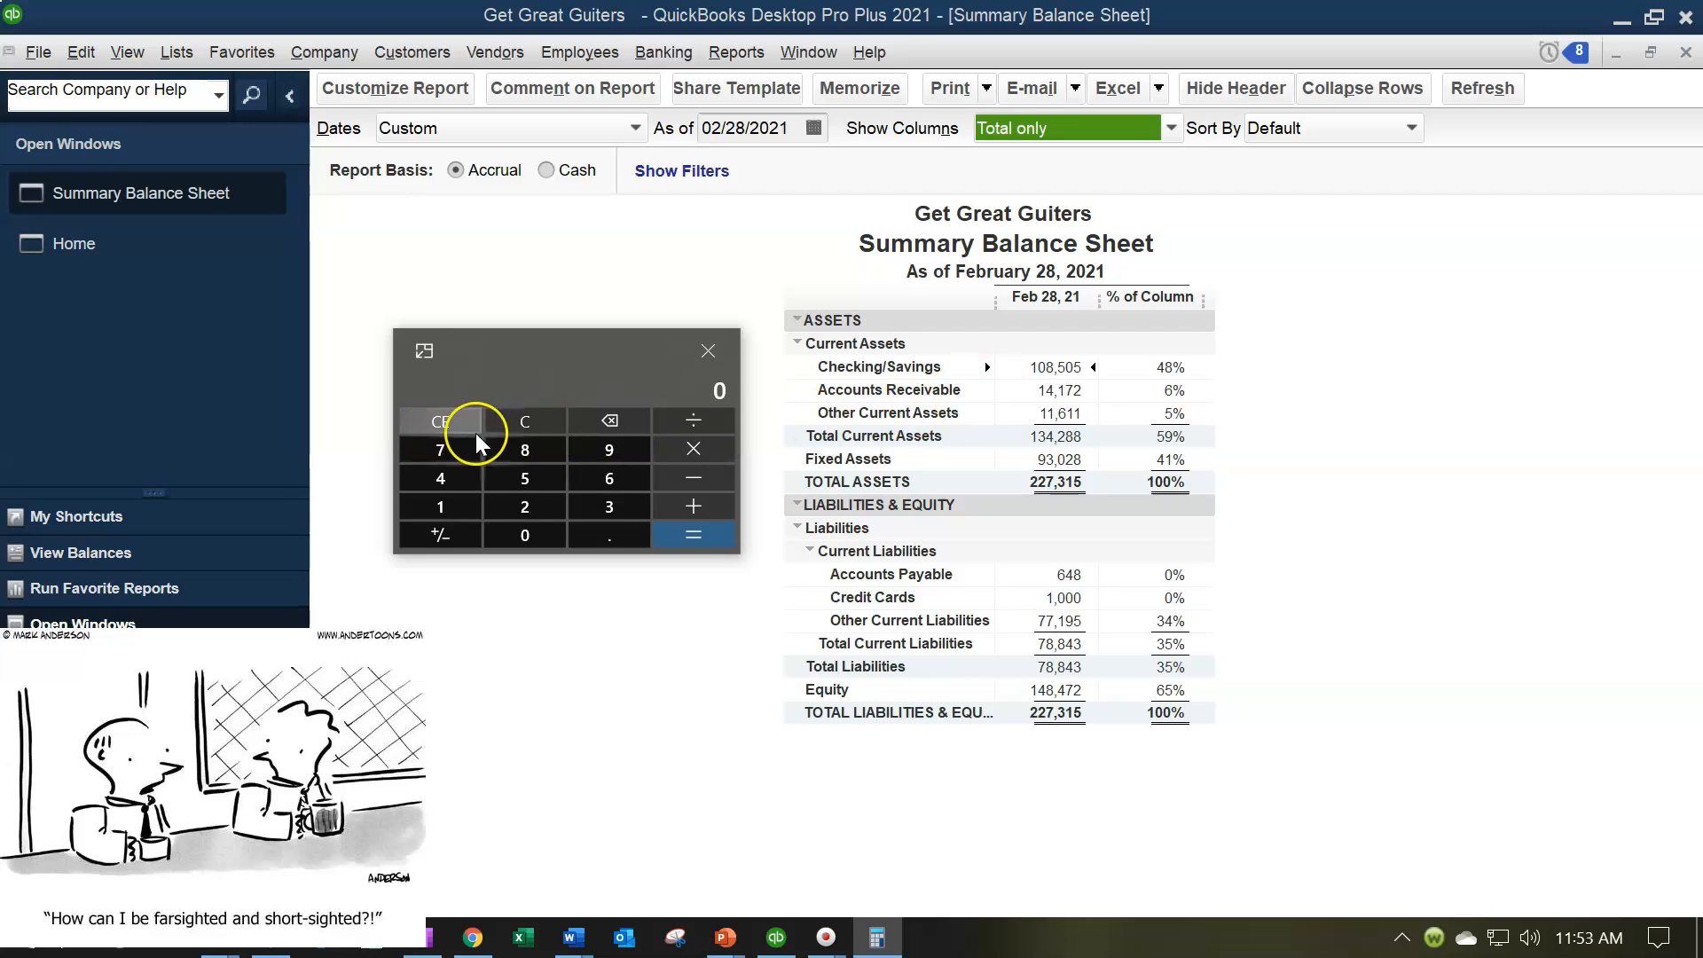
Step: Calculate checking/savings as a share of total assets by dividing 108505 by 227315
{"action": "type", "text": "108505"}
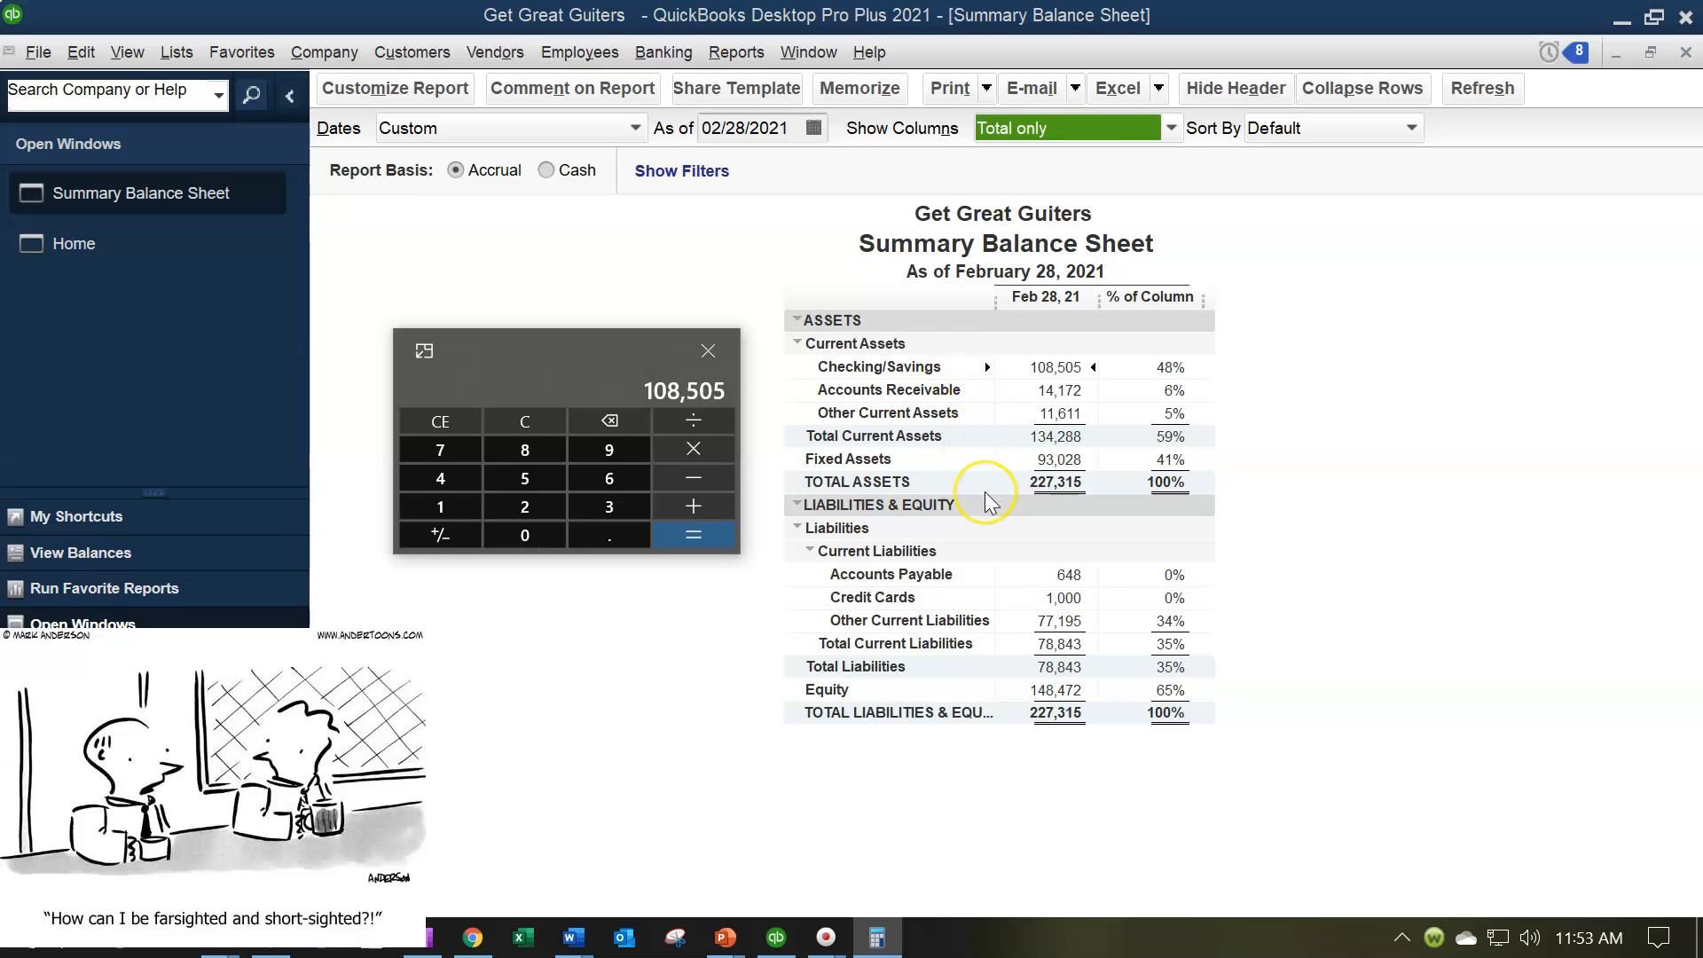
{"action": "type", "text": "/227315"}
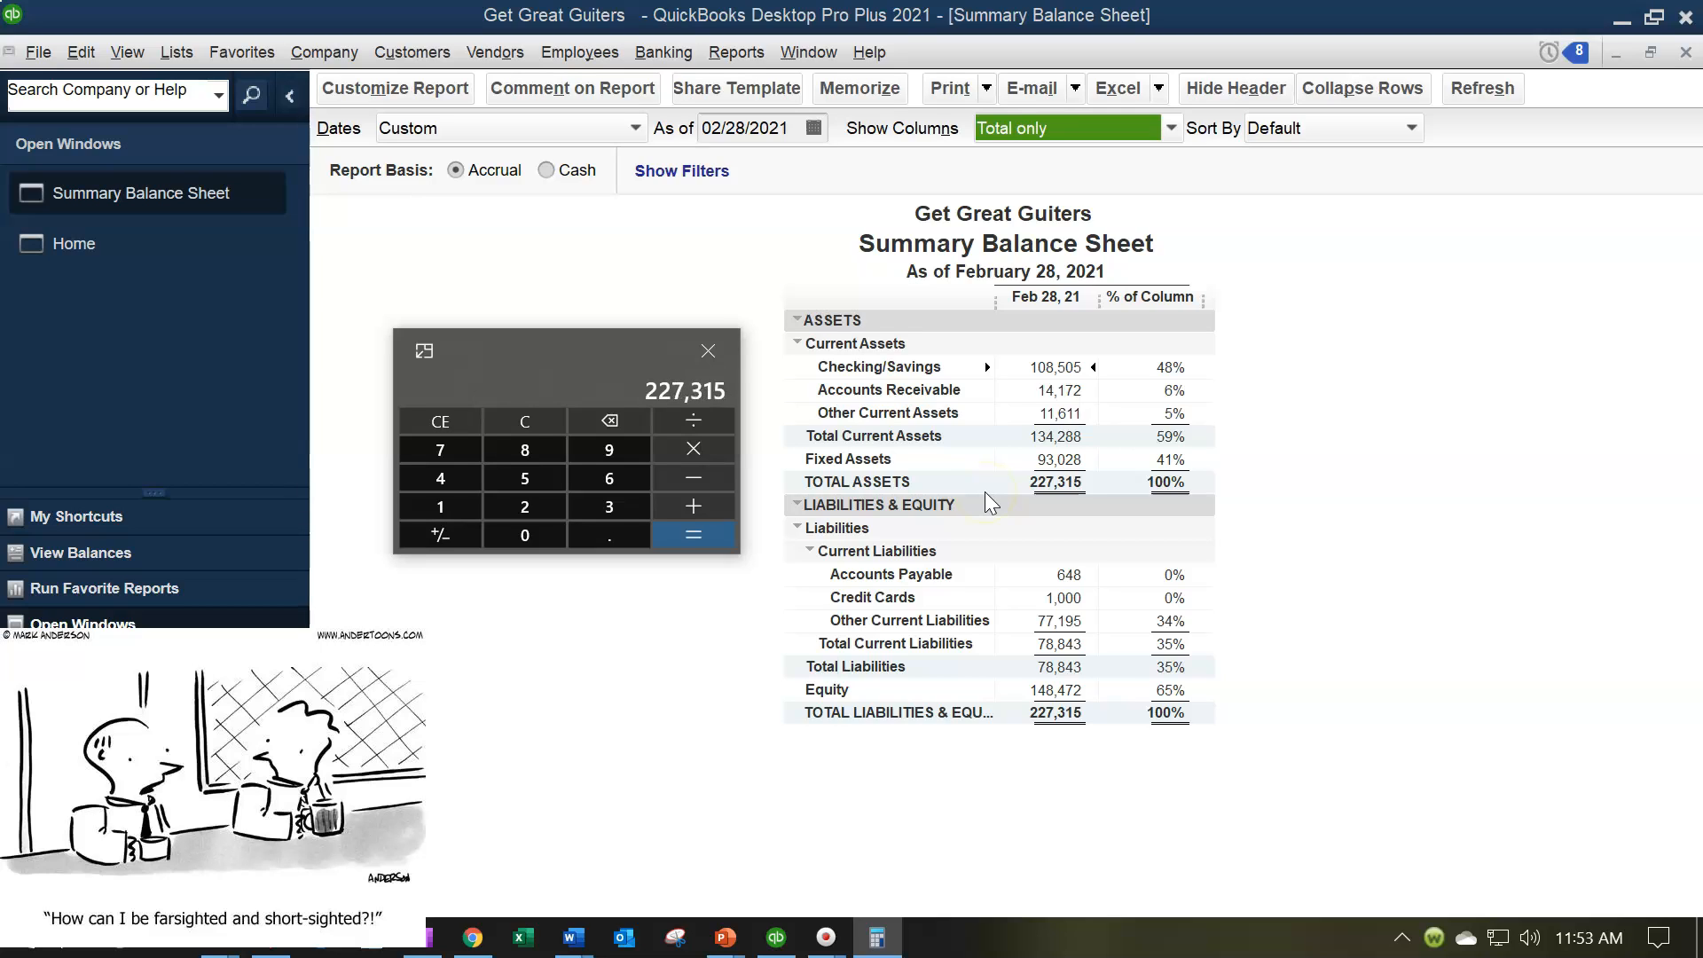
{"action": "key", "text": "Return"}
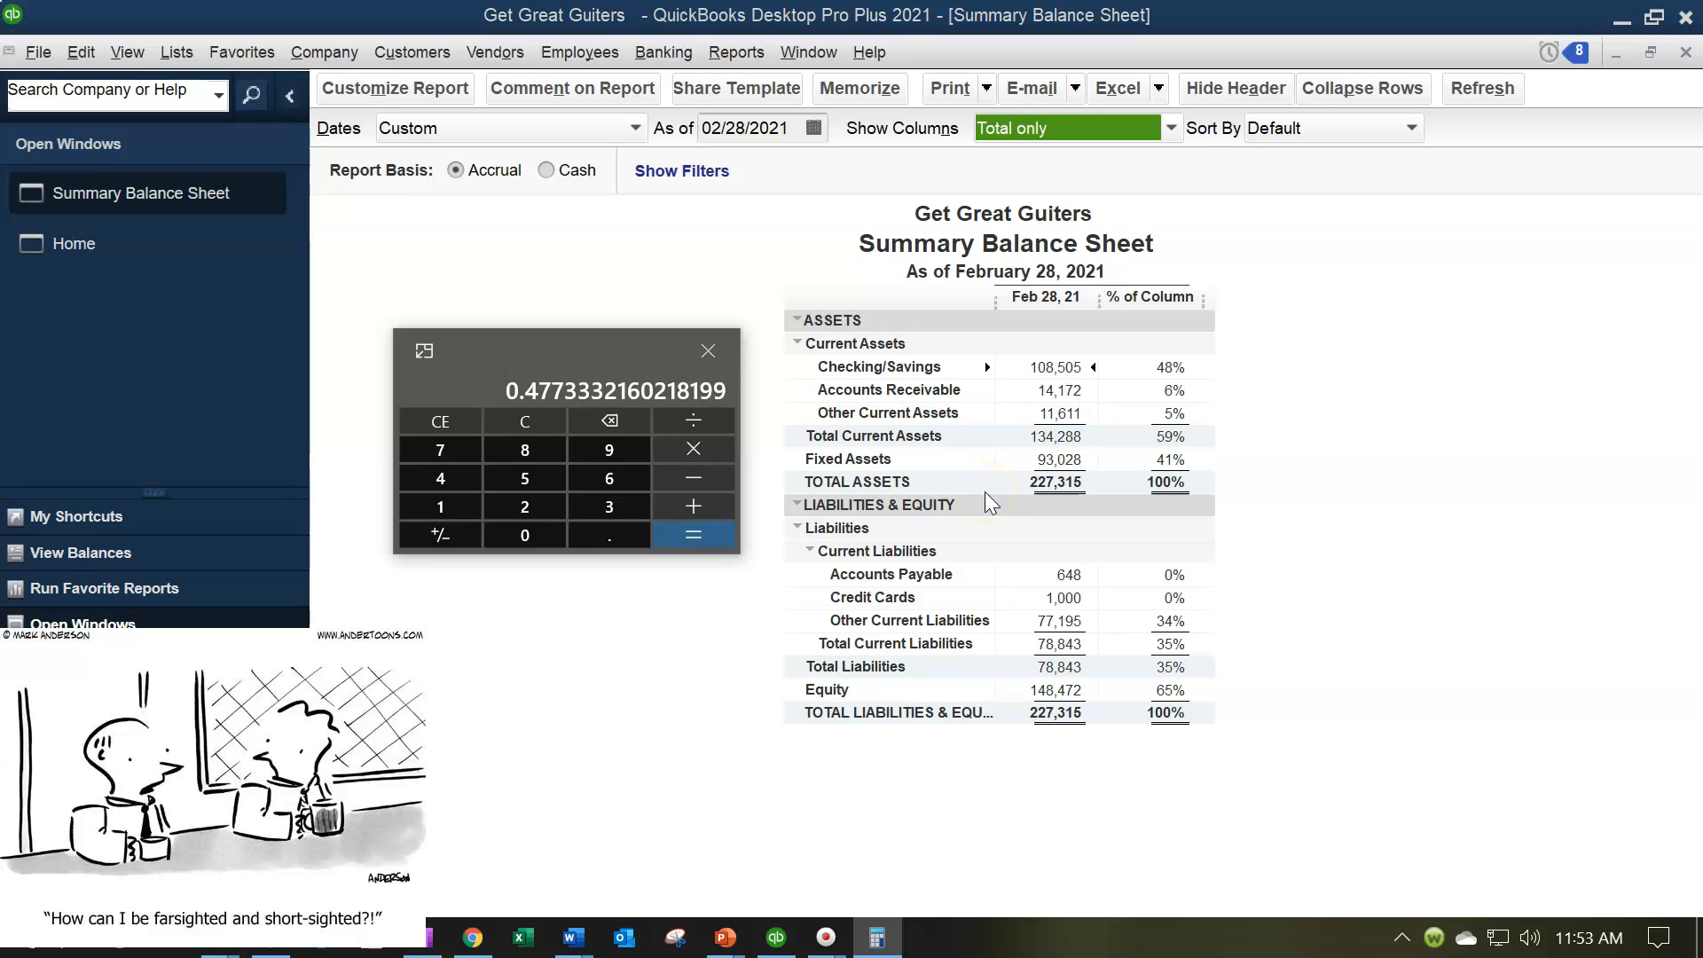
{"action": "left_click", "coordinate": [1171, 391]}
{"action": "left_click", "coordinate": [1088, 215]}
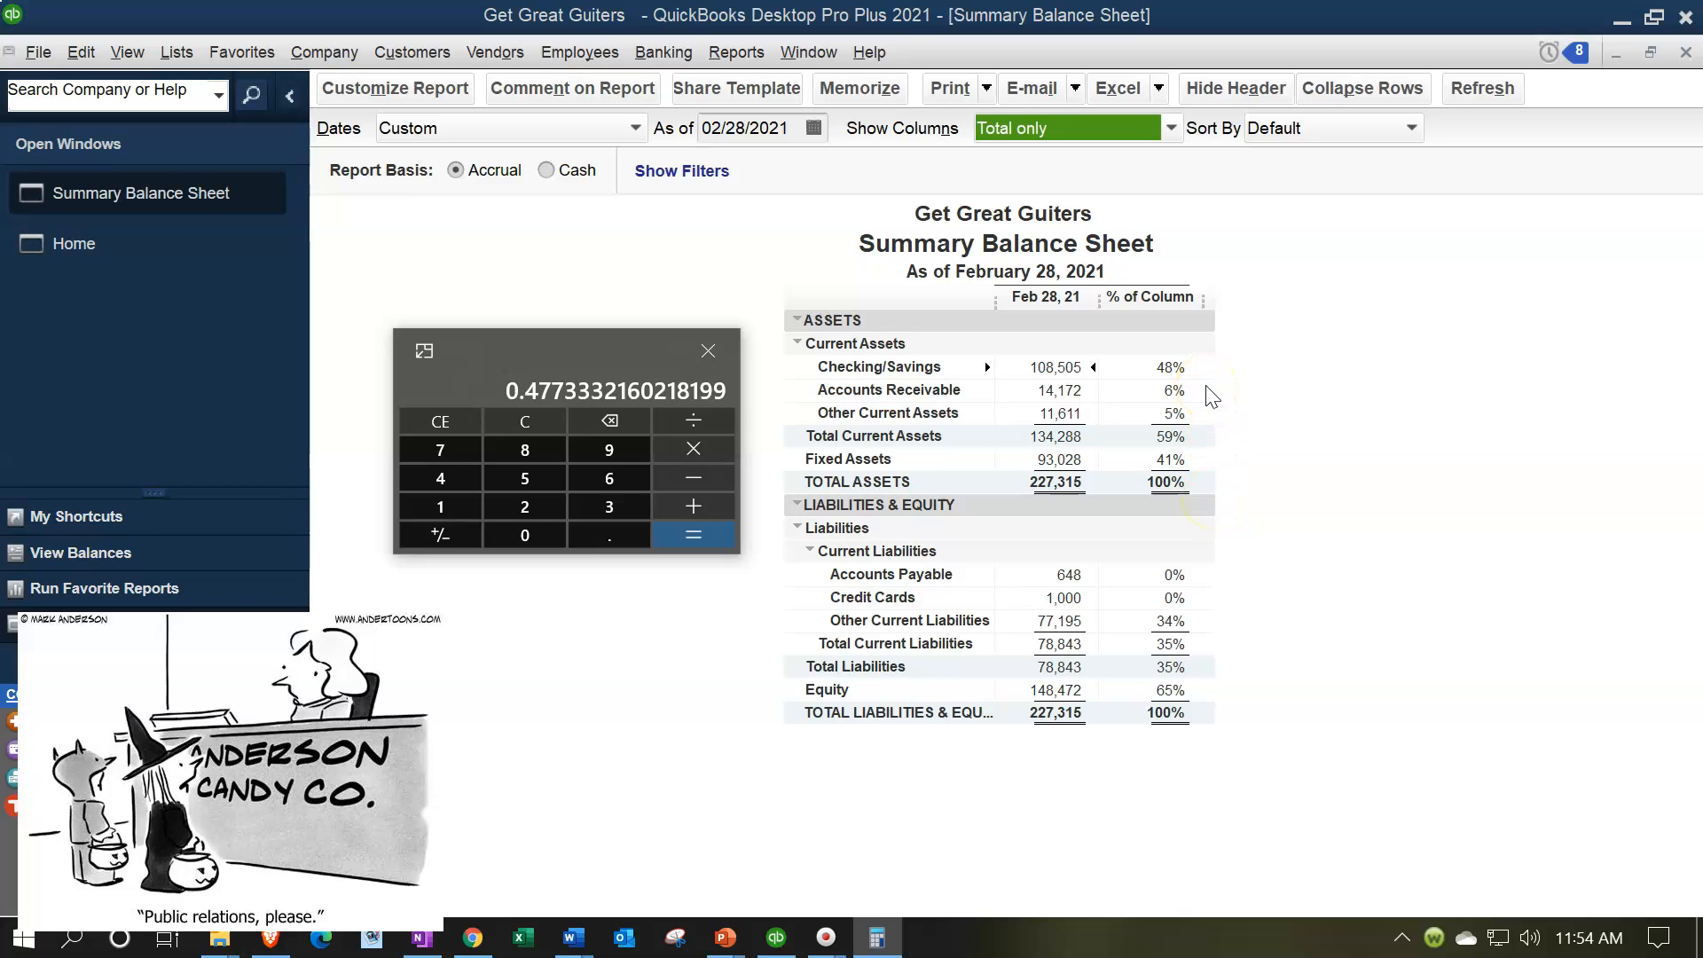
Step: Clear the calculator and divide accounts receivable of 14172 by total assets of 227315
{"action": "left_click", "coordinate": [543, 424]}
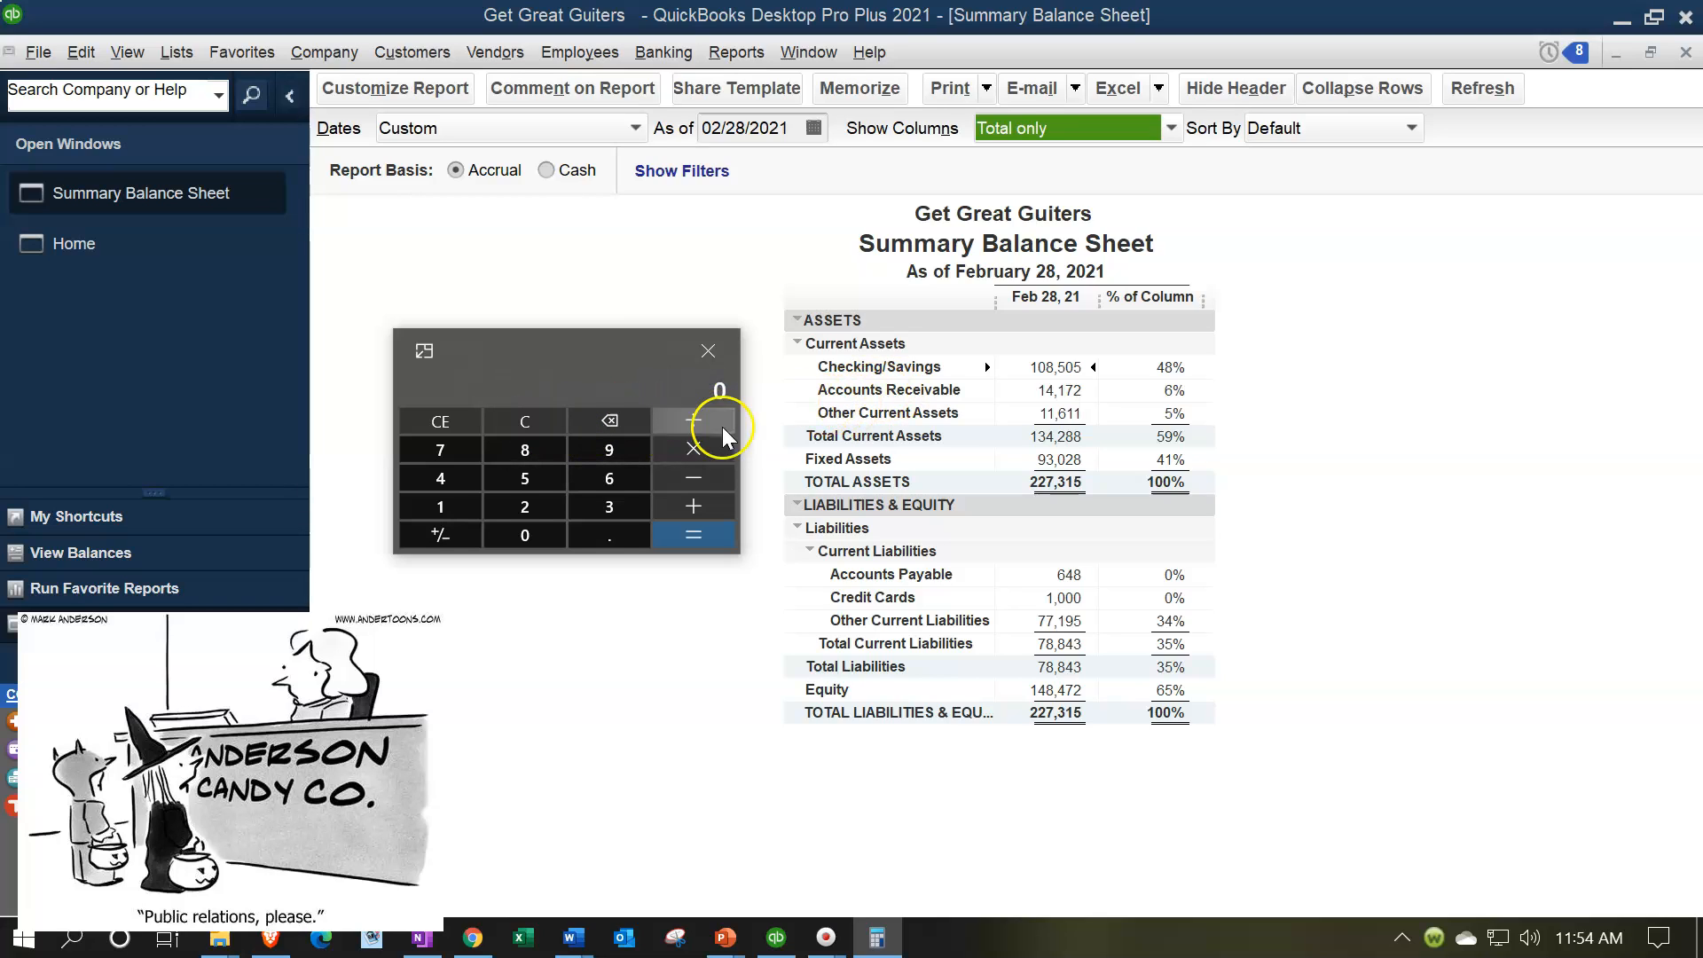
{"action": "type", "text": "14172"}
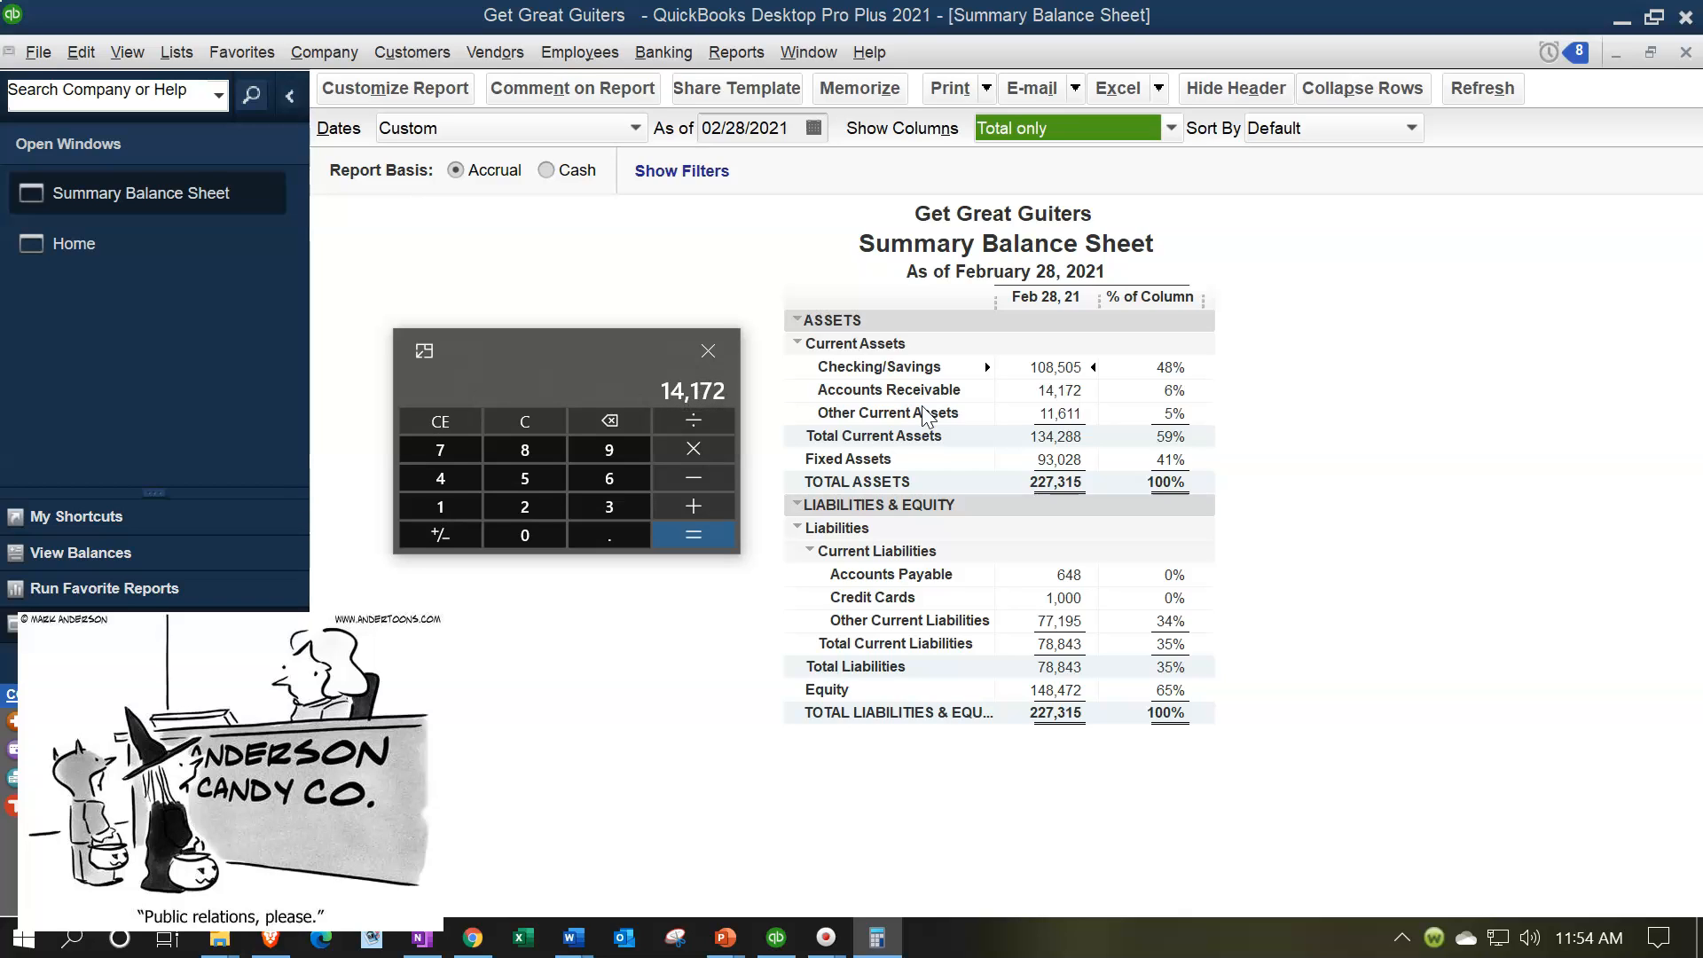
{"action": "type", "text": "/227315"}
{"action": "key", "text": "Return"}
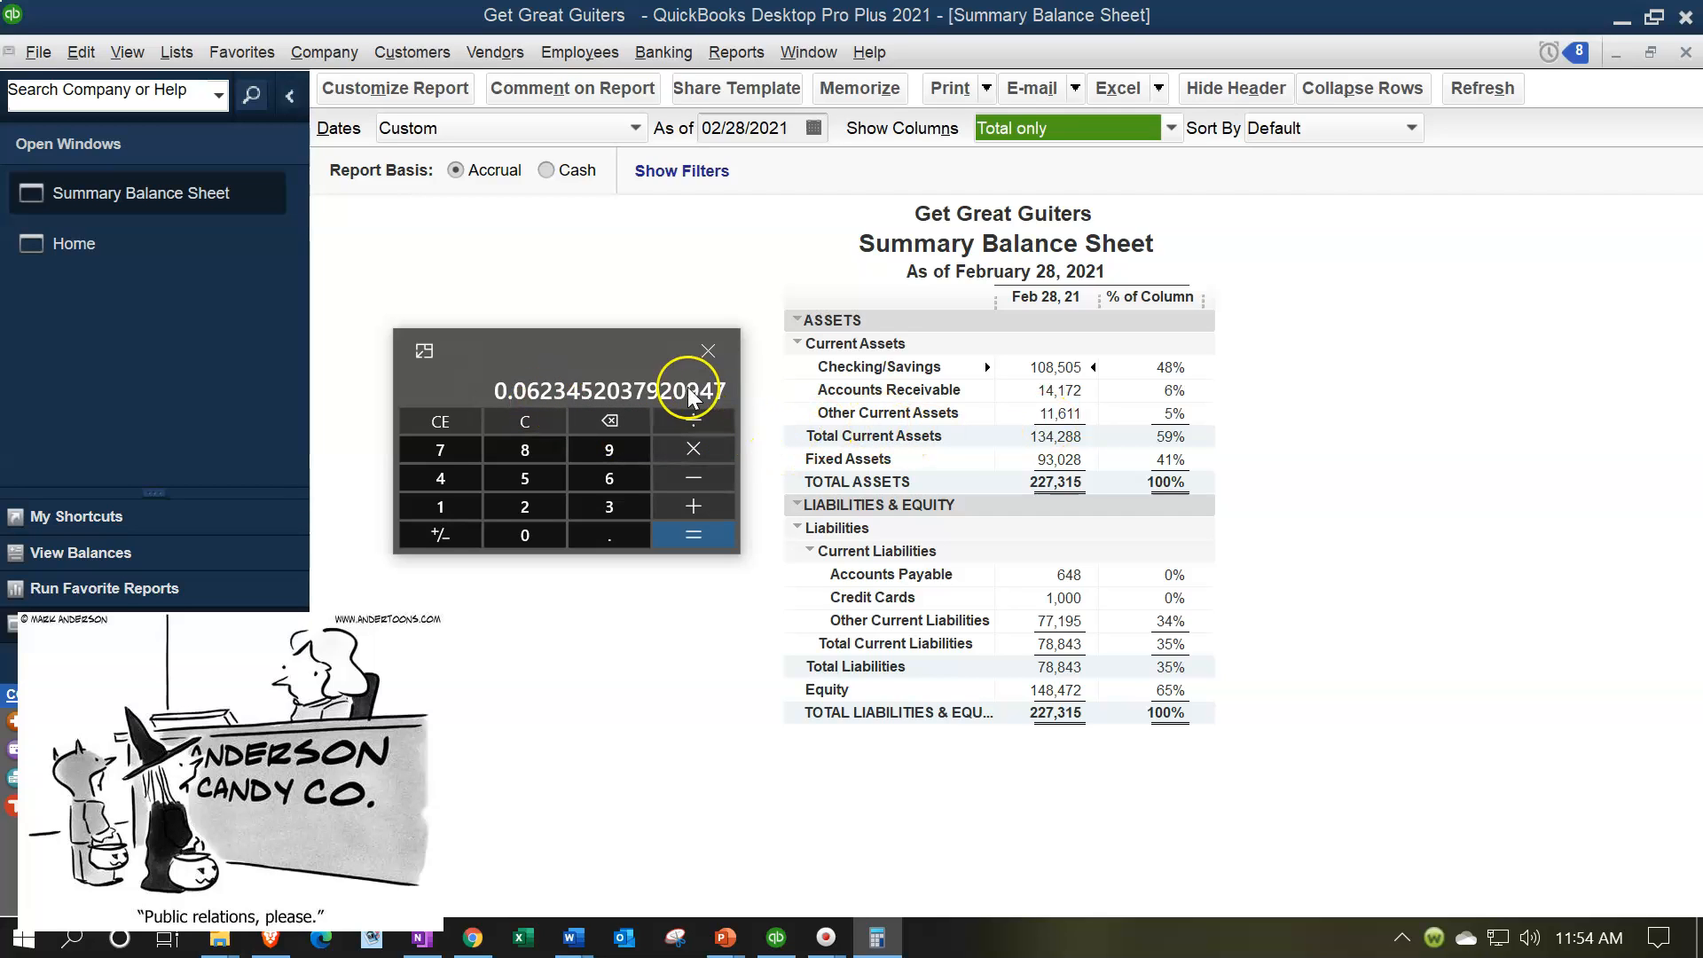
Step: Clear the calculator and divide fixed assets of 93028 by total assets of 227315
{"action": "left_click", "coordinate": [532, 419]}
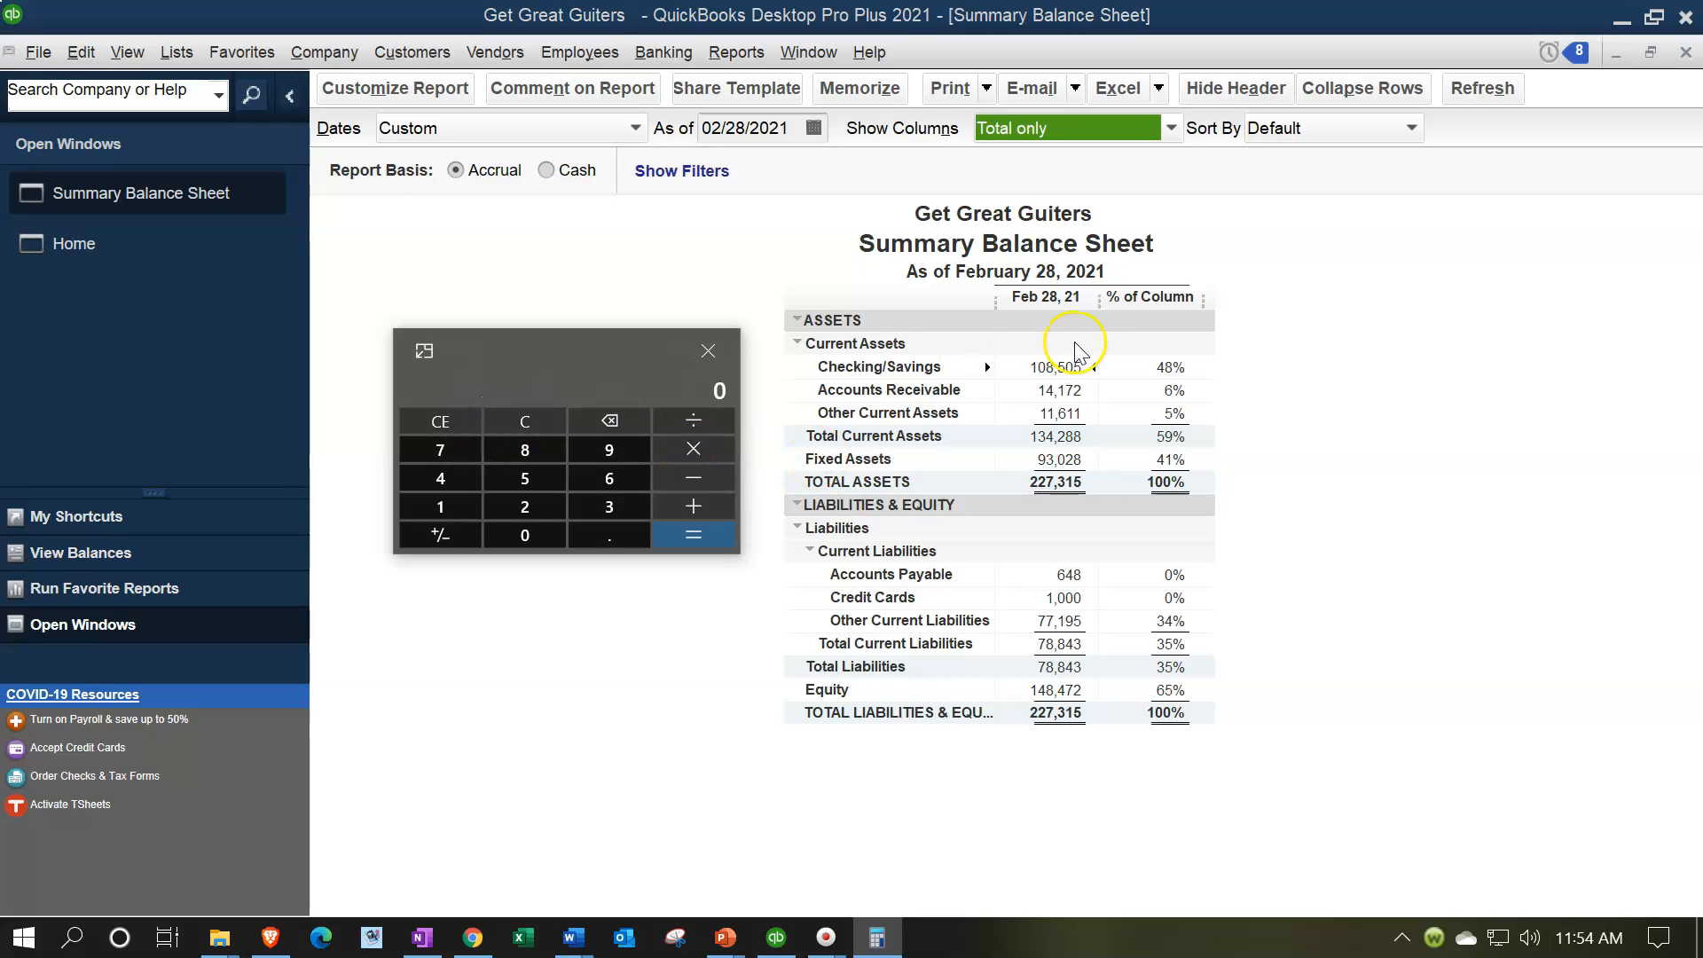
{"action": "type", "text": "93028/227315"}
{"action": "key", "text": "Return"}
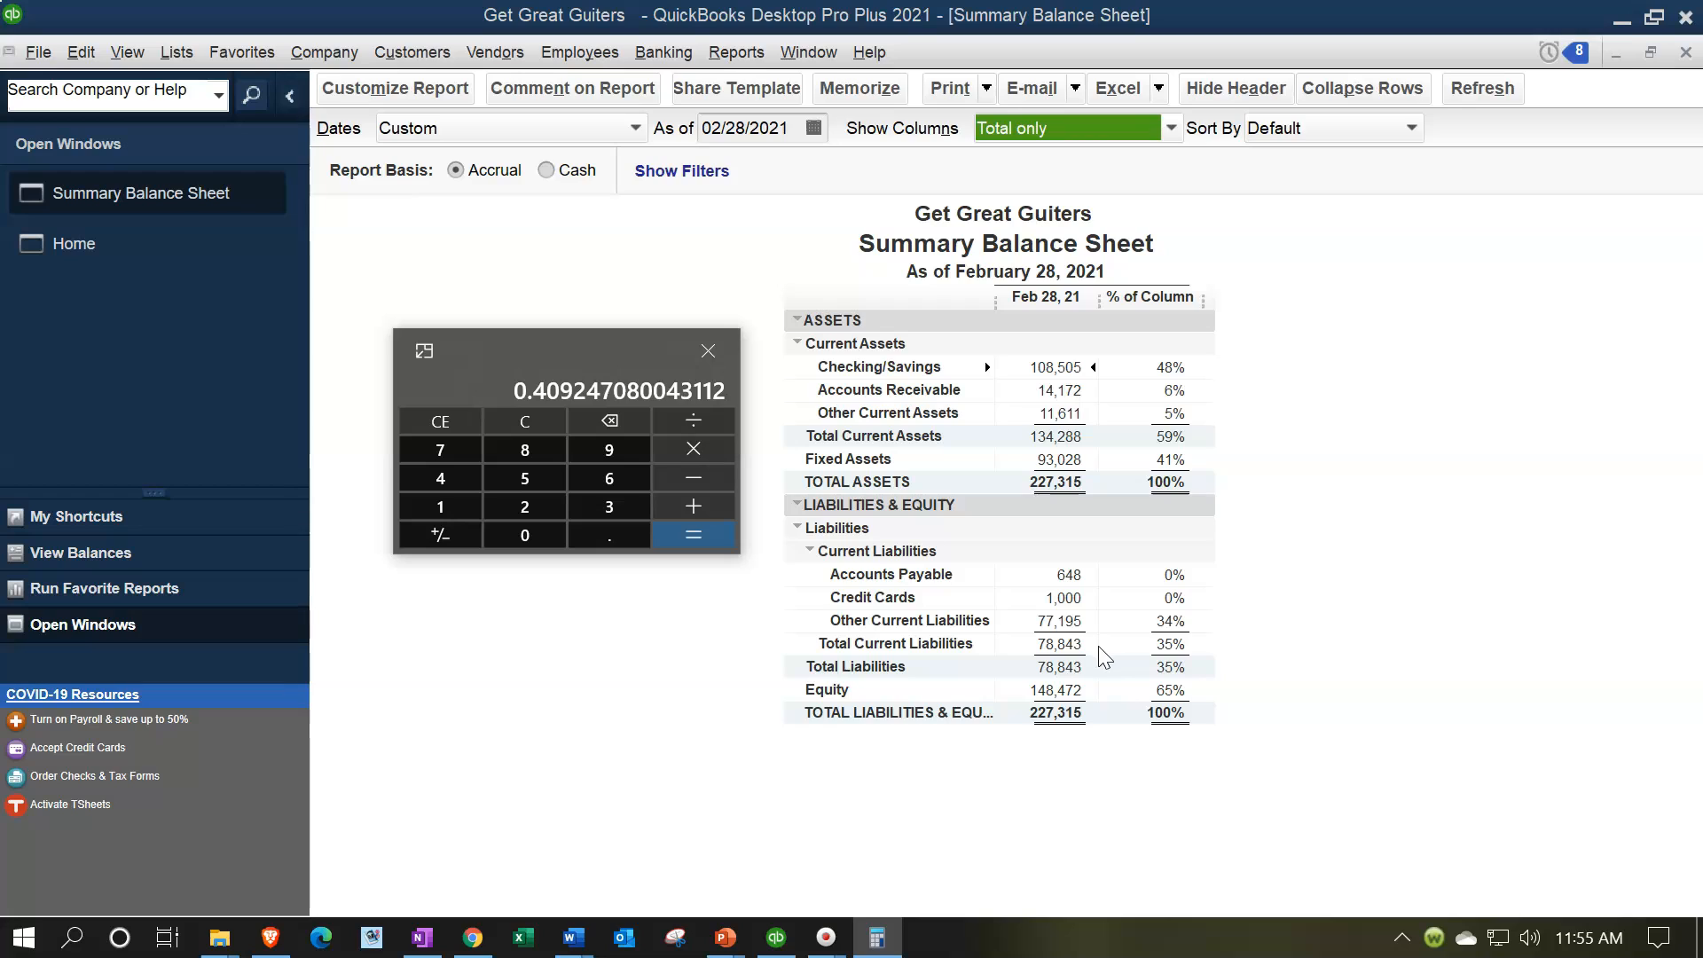
Step: Clear the calculator, divide total liabilities of 78843 by 227315, and move the calculator out of the report's view
{"action": "left_click", "coordinate": [538, 419]}
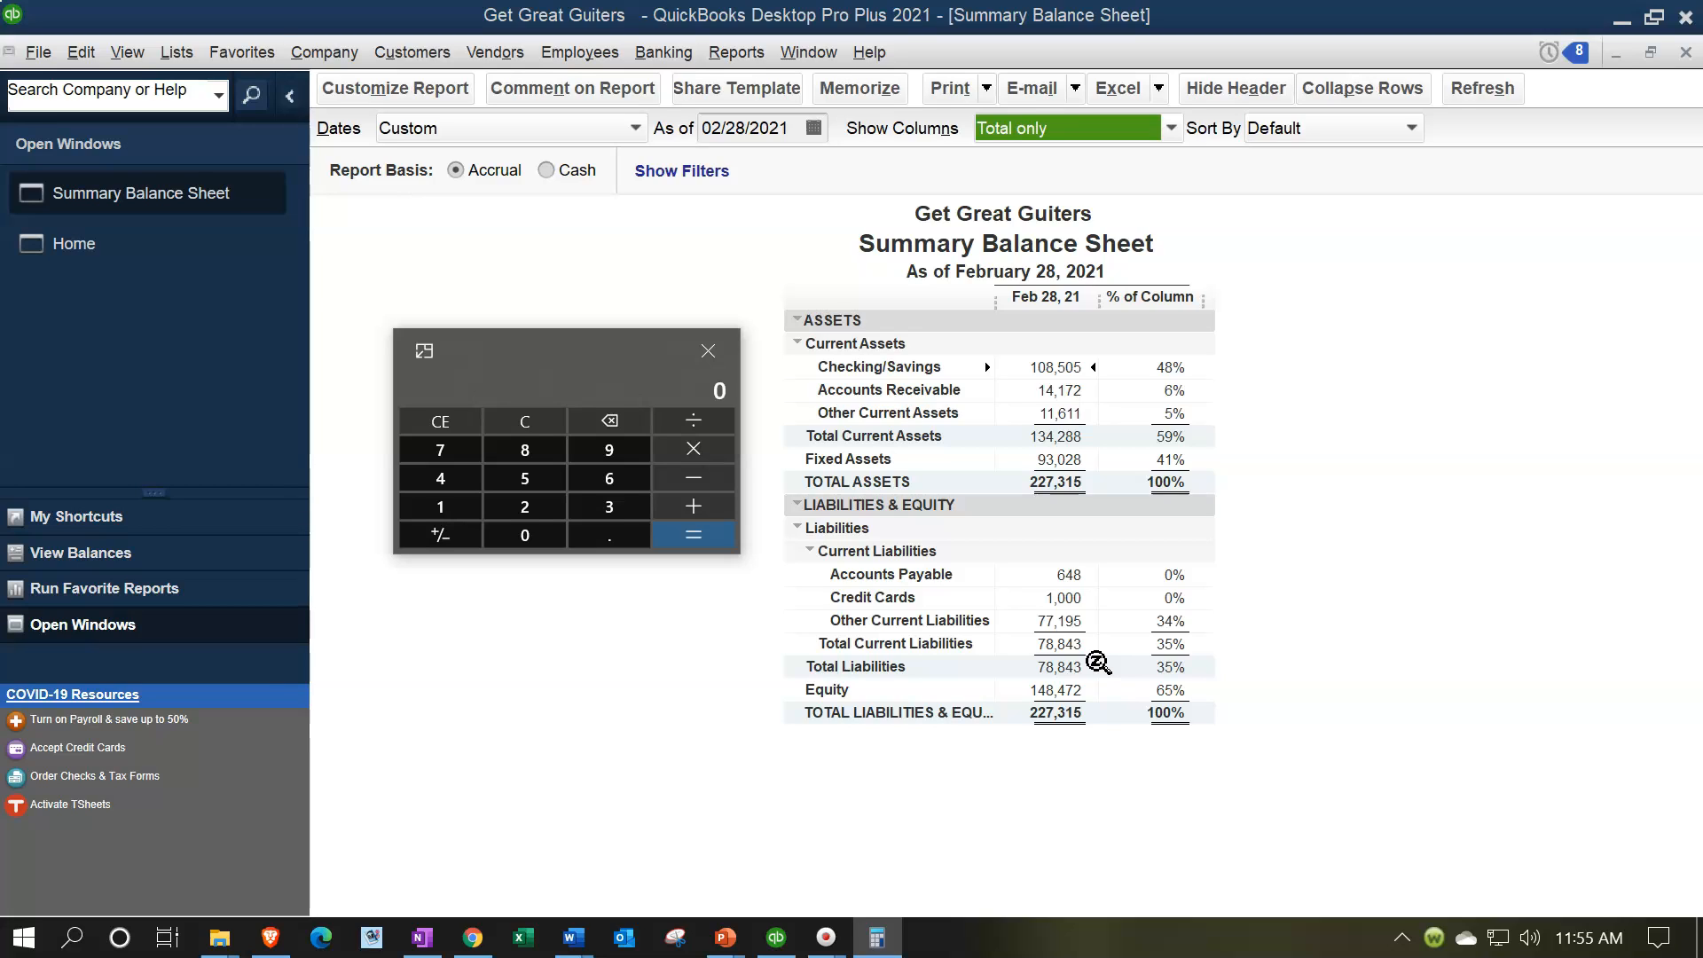
{"action": "type", "text": "7843"}
{"action": "left_click", "coordinate": [1102, 712]}
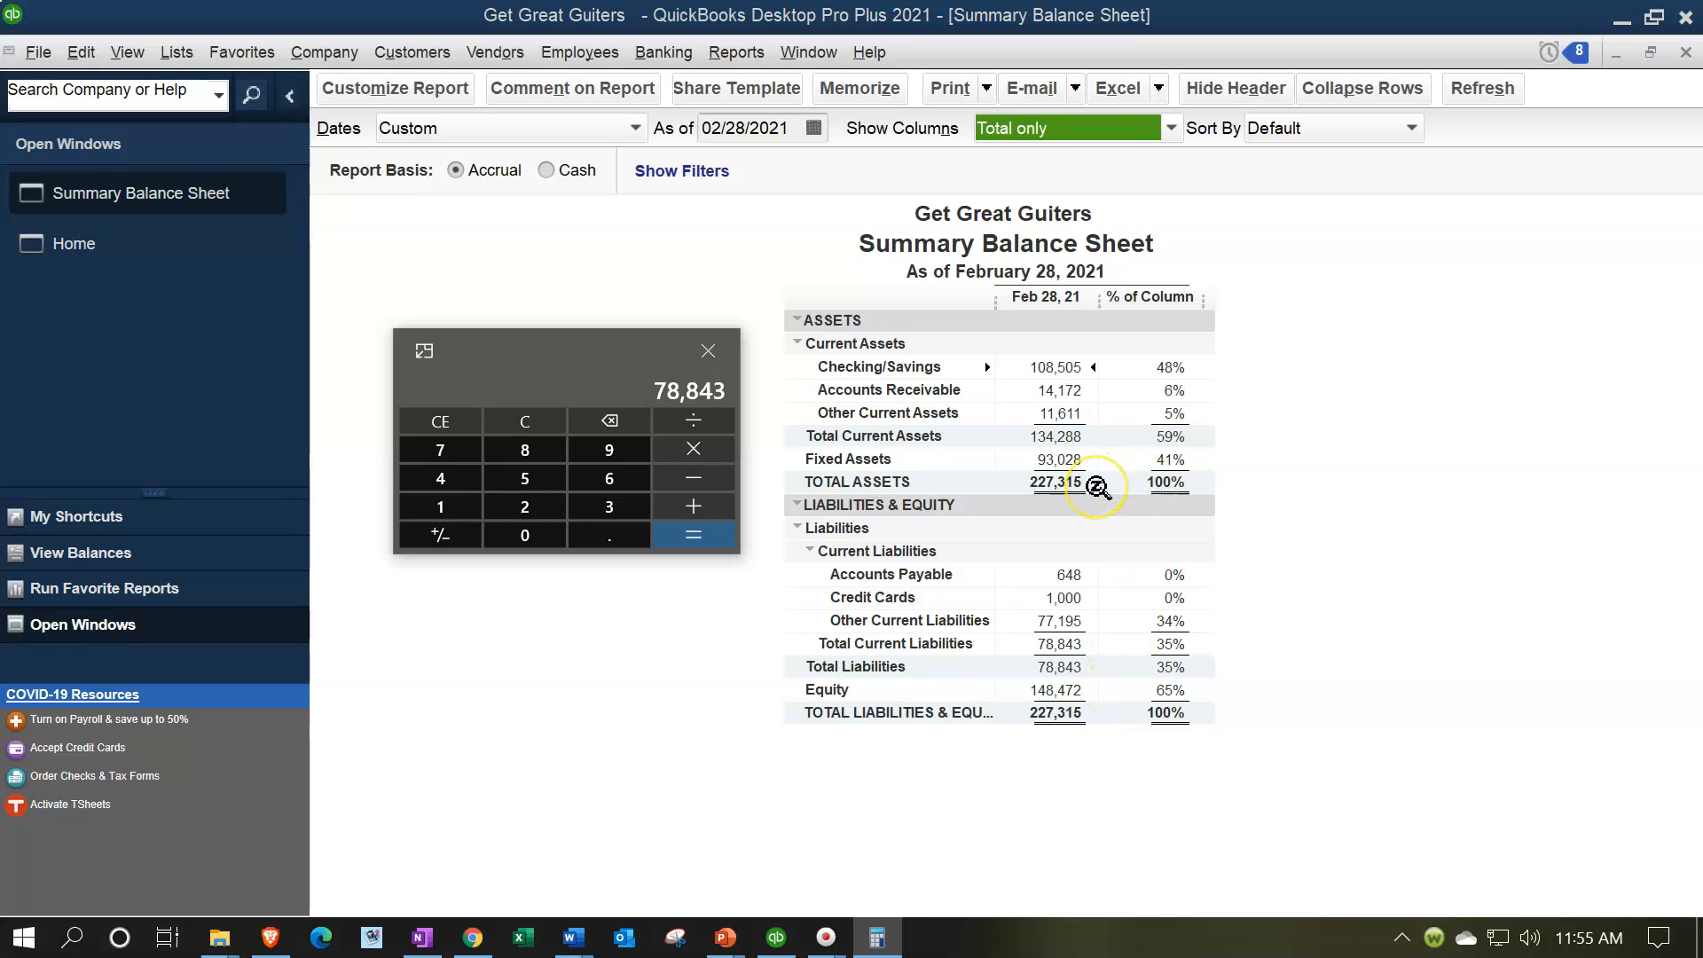
{"action": "type", "text": "/227315"}
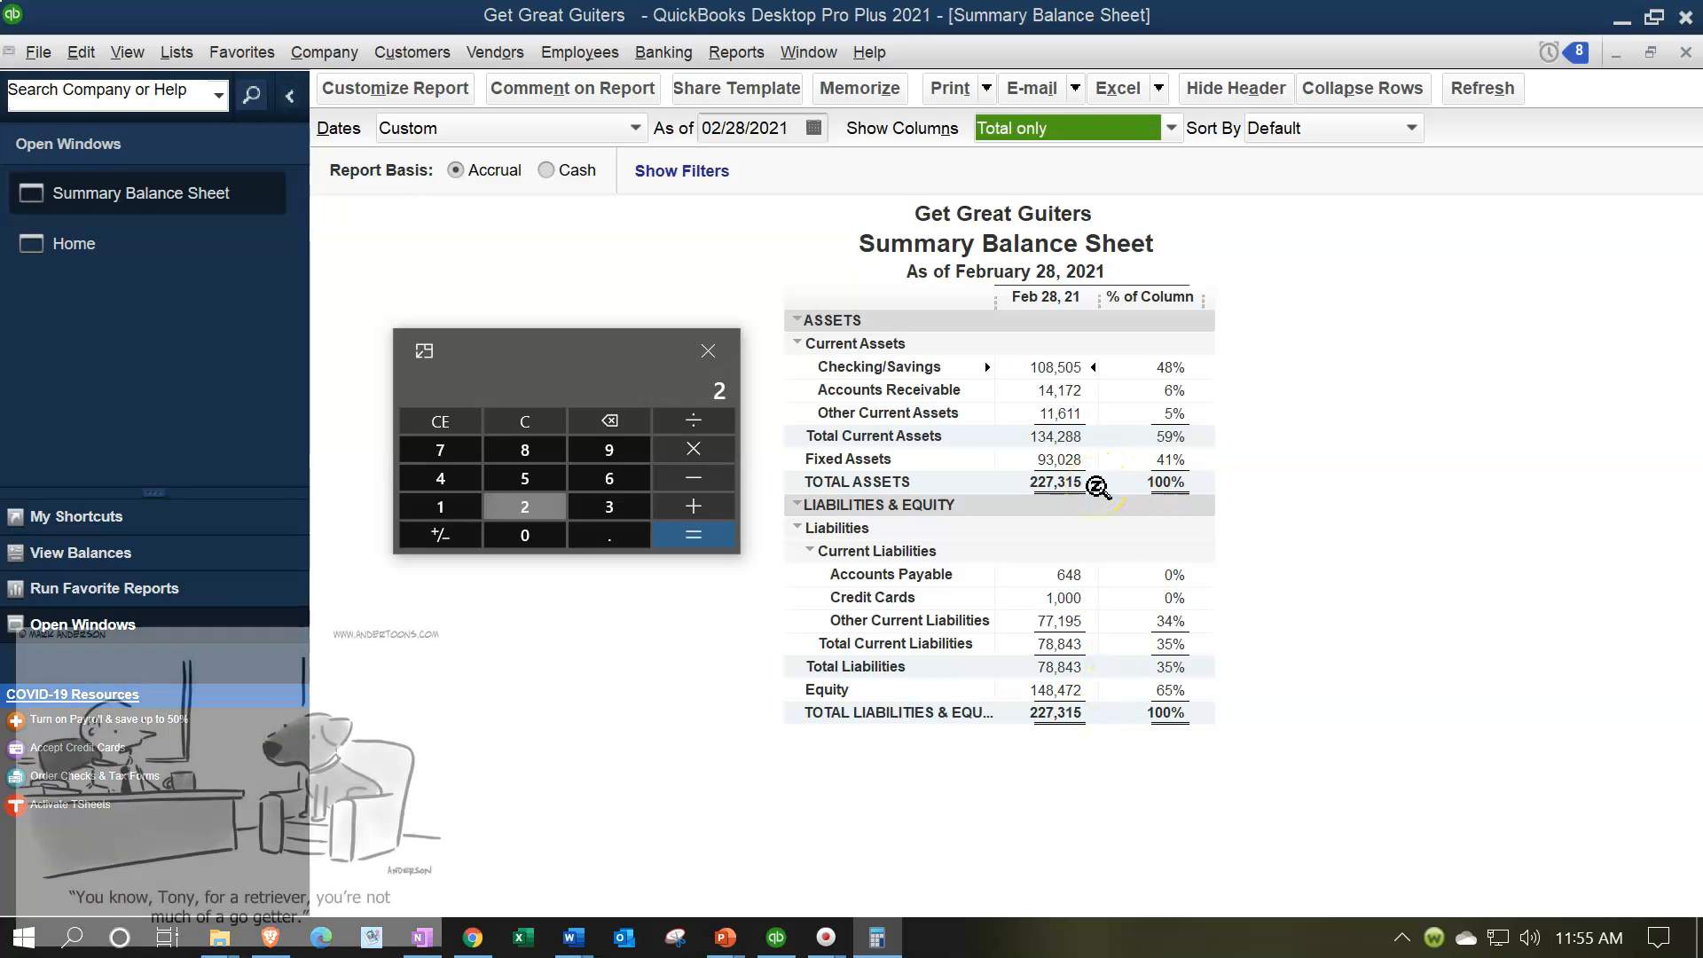
{"action": "key", "text": "Return"}
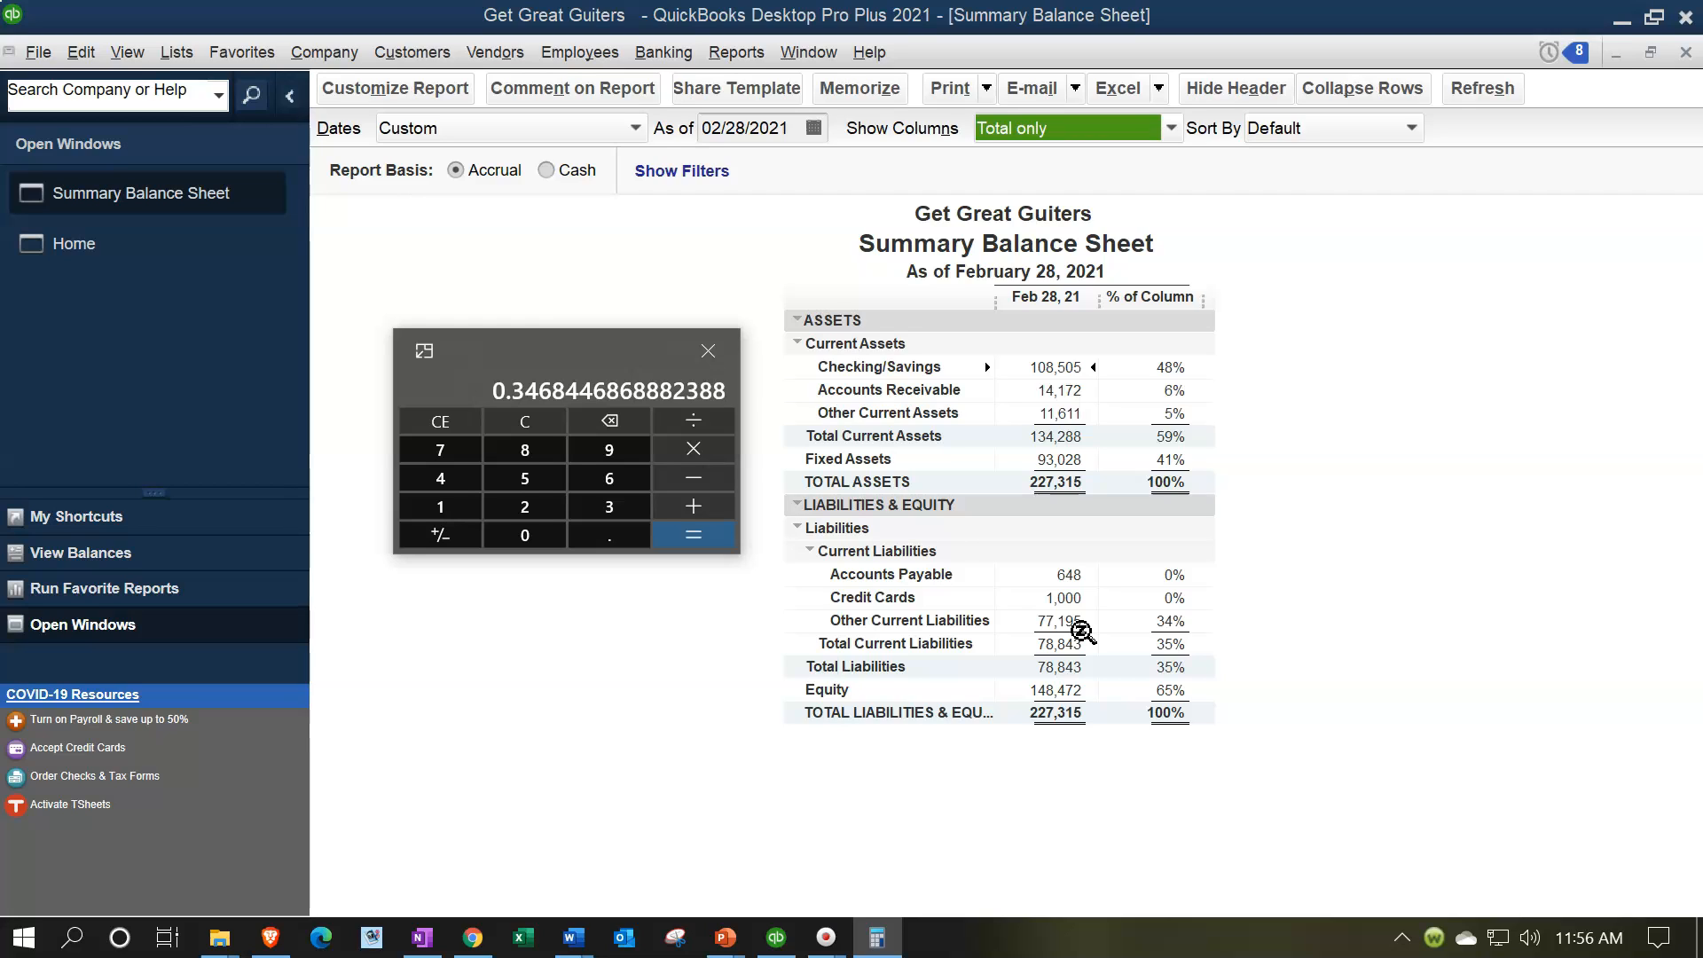
{"action": "left_click", "coordinate": [548, 346]}
{"action": "left_click_drag", "start_coordinate": [548, 346], "coordinate": [661, 1]}
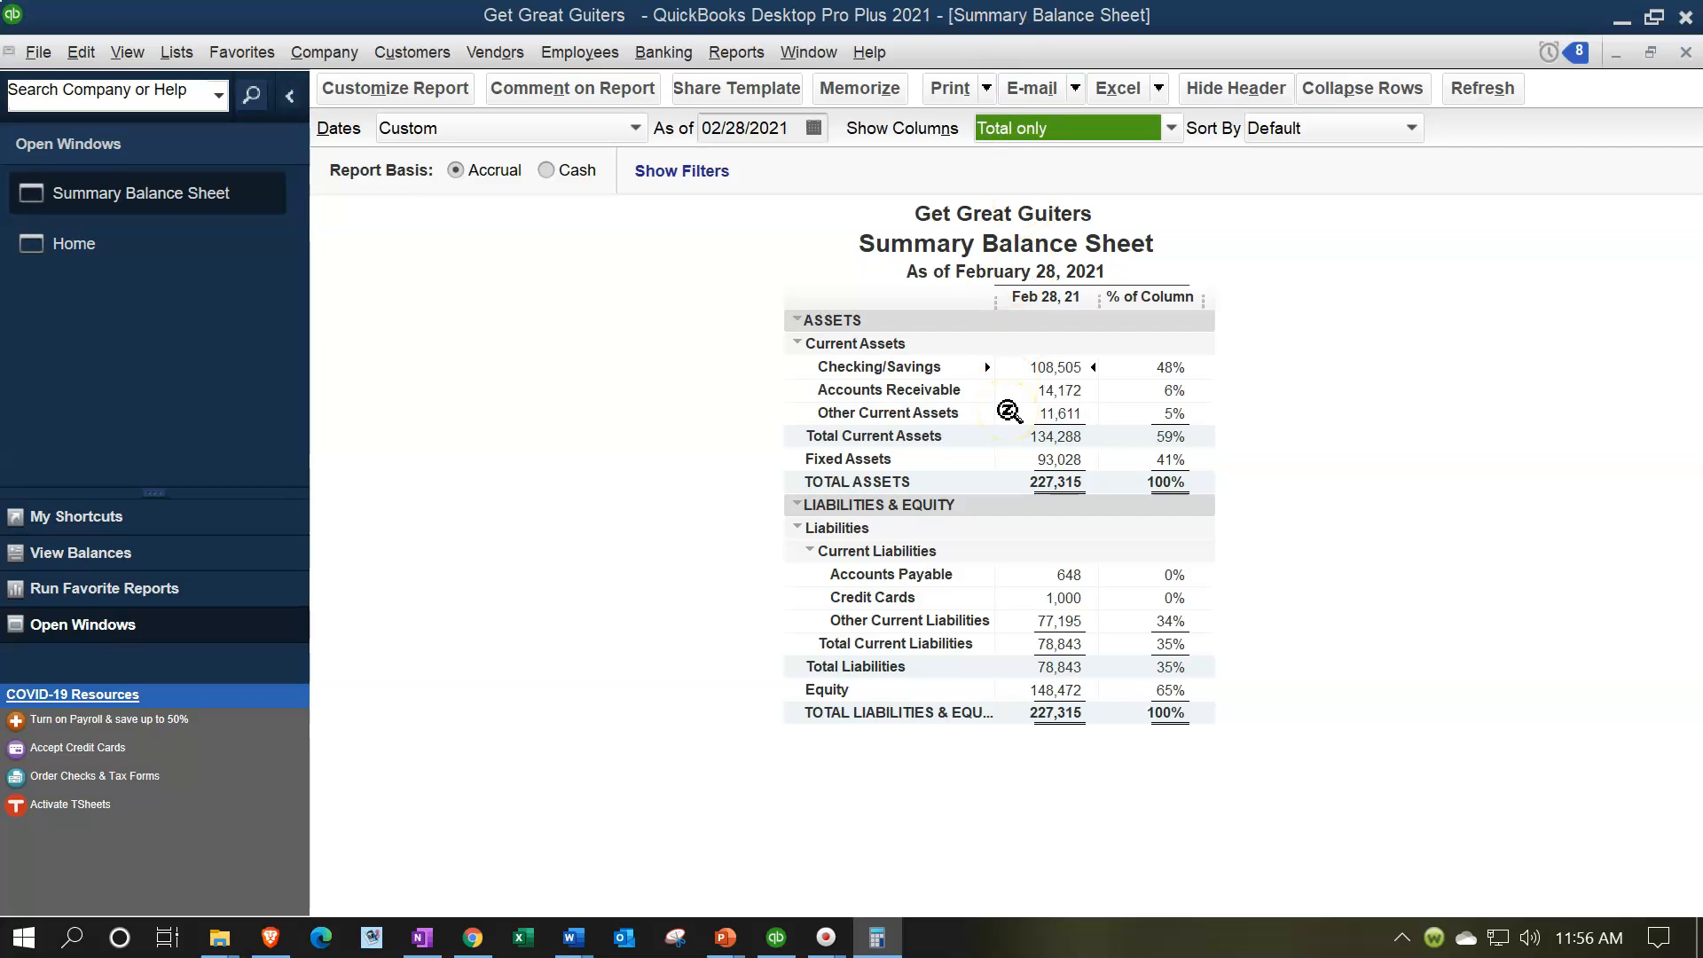
Step: Run the standard Balance Sheet report and set its as-of date to 02/28/2021
{"action": "left_click", "coordinate": [743, 56]}
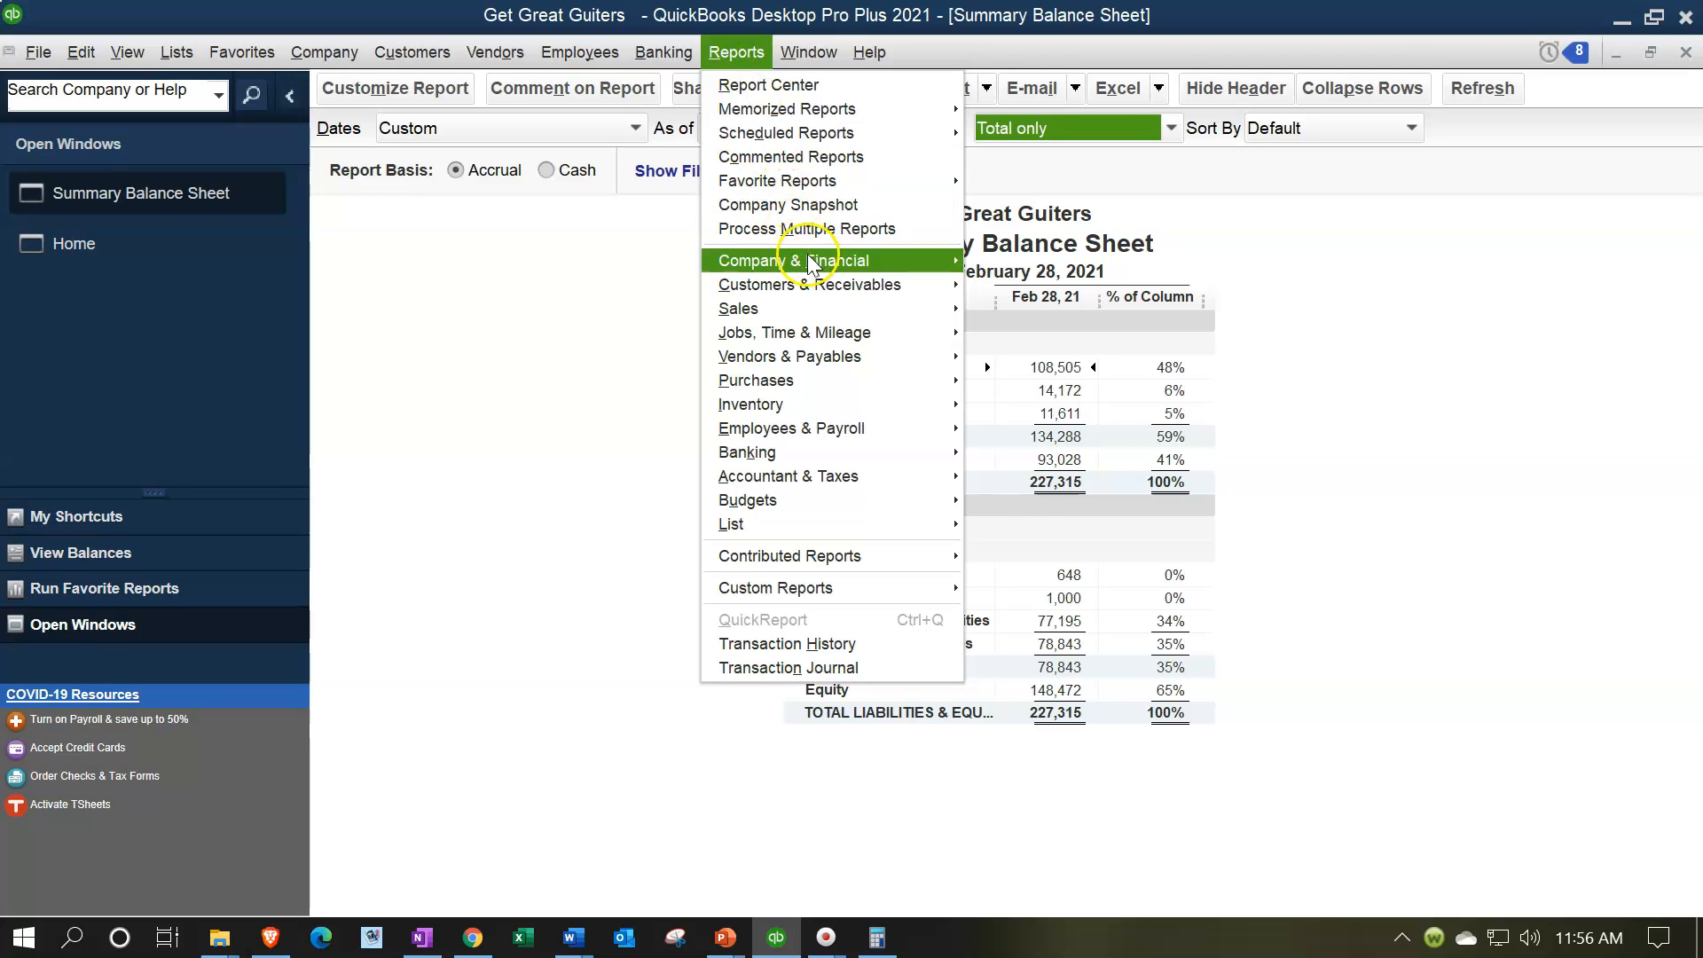
{"action": "mouse_move", "coordinate": [809, 262]}
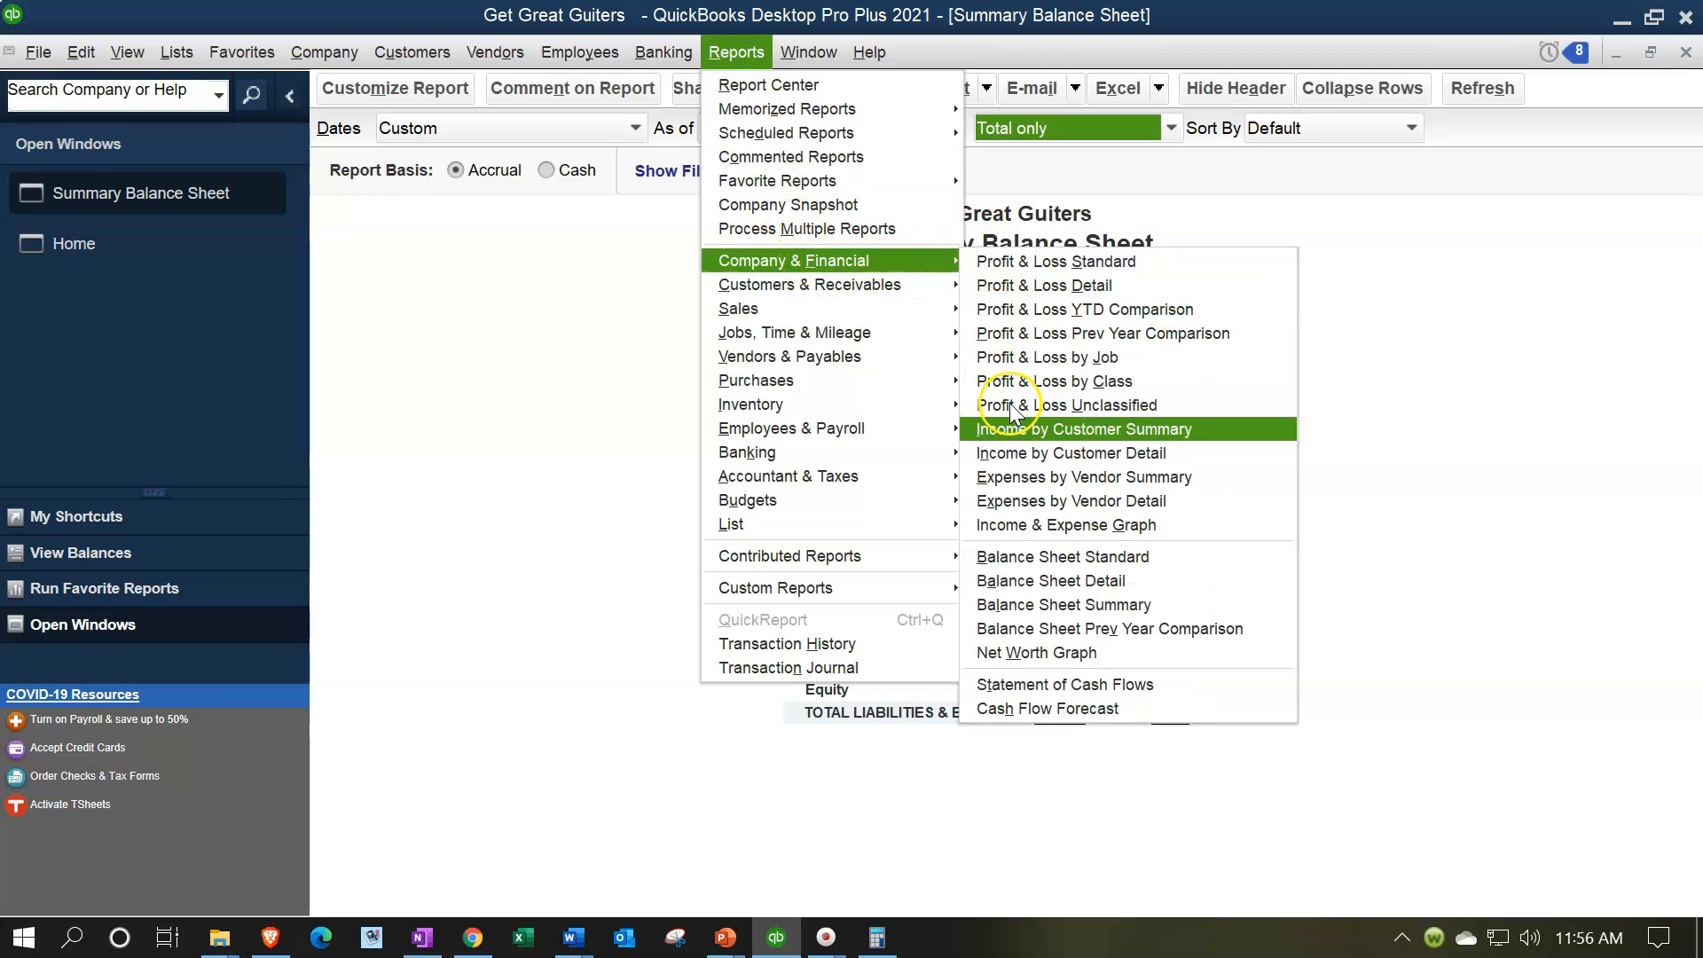
{"action": "left_click", "coordinate": [1049, 554]}
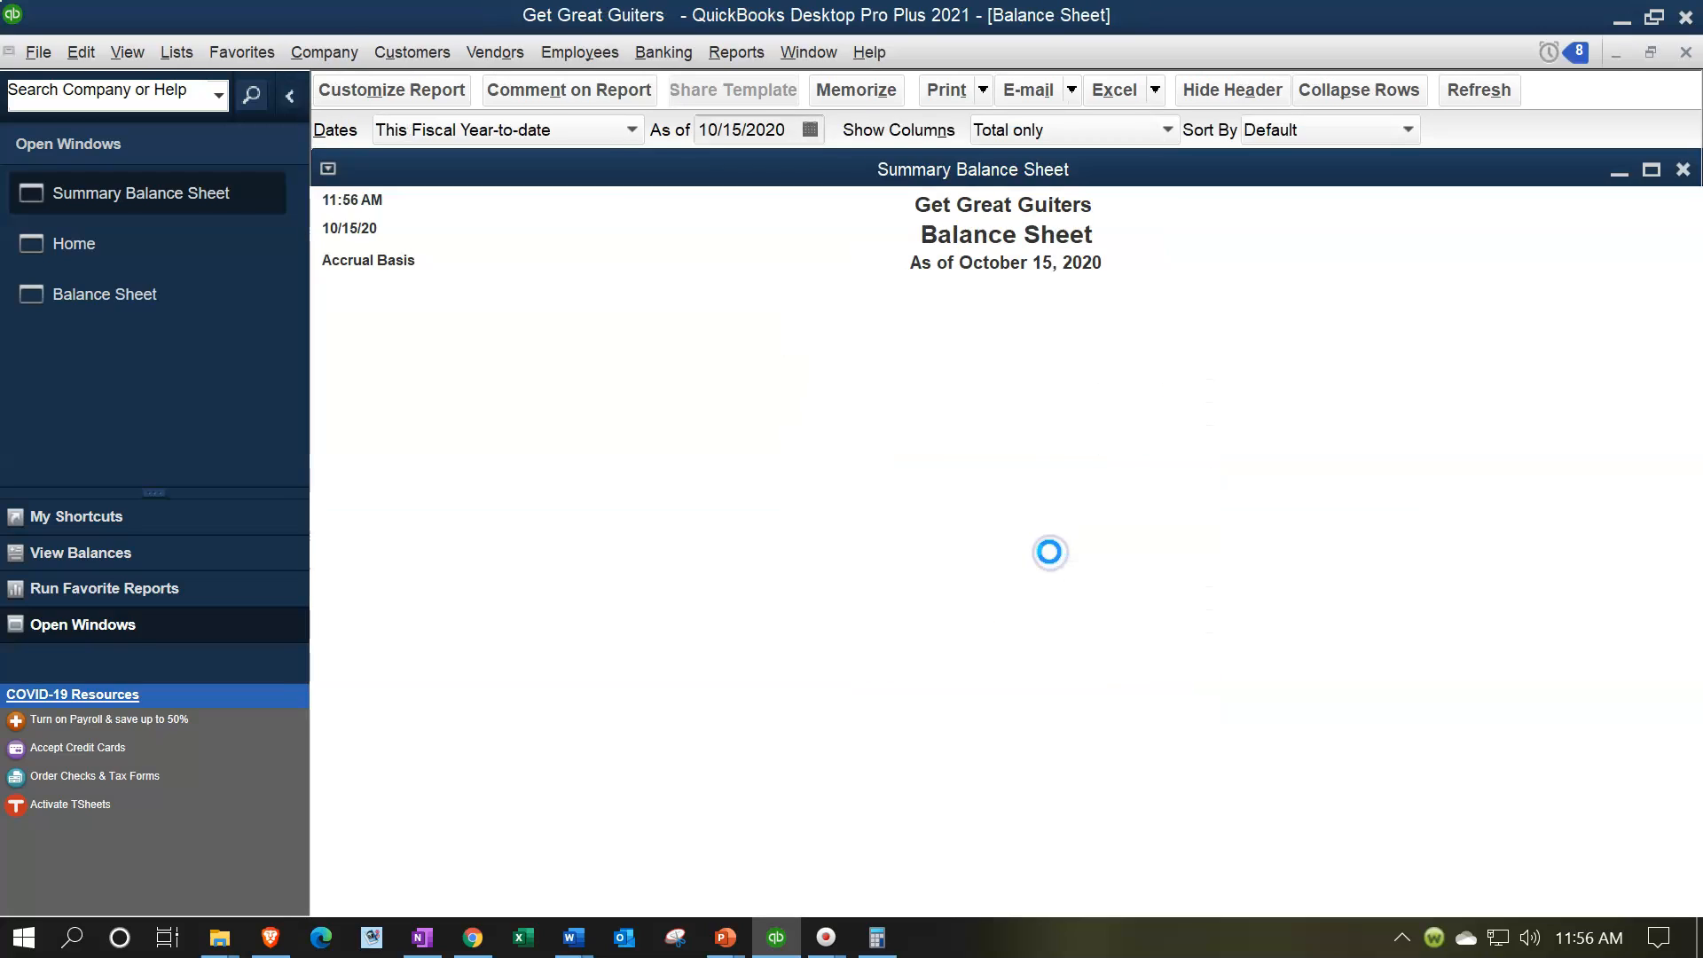
{"action": "key", "text": "Tab"}
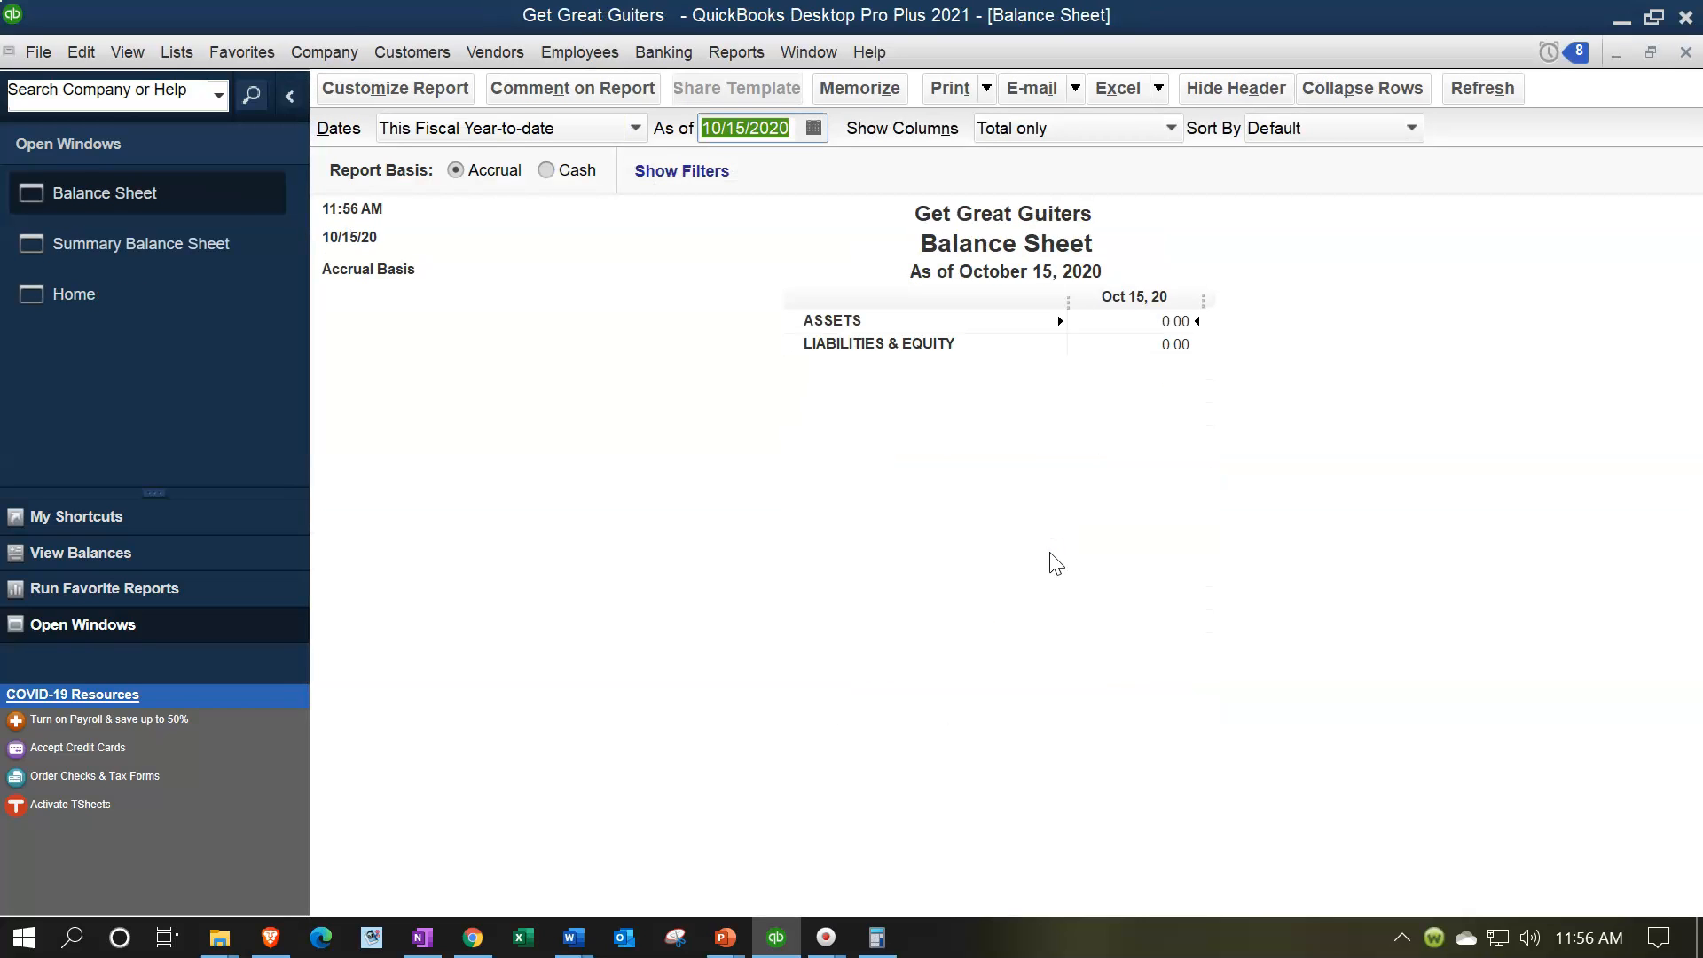
{"action": "type", "text": "02282021"}
{"action": "key", "text": "Tab"}
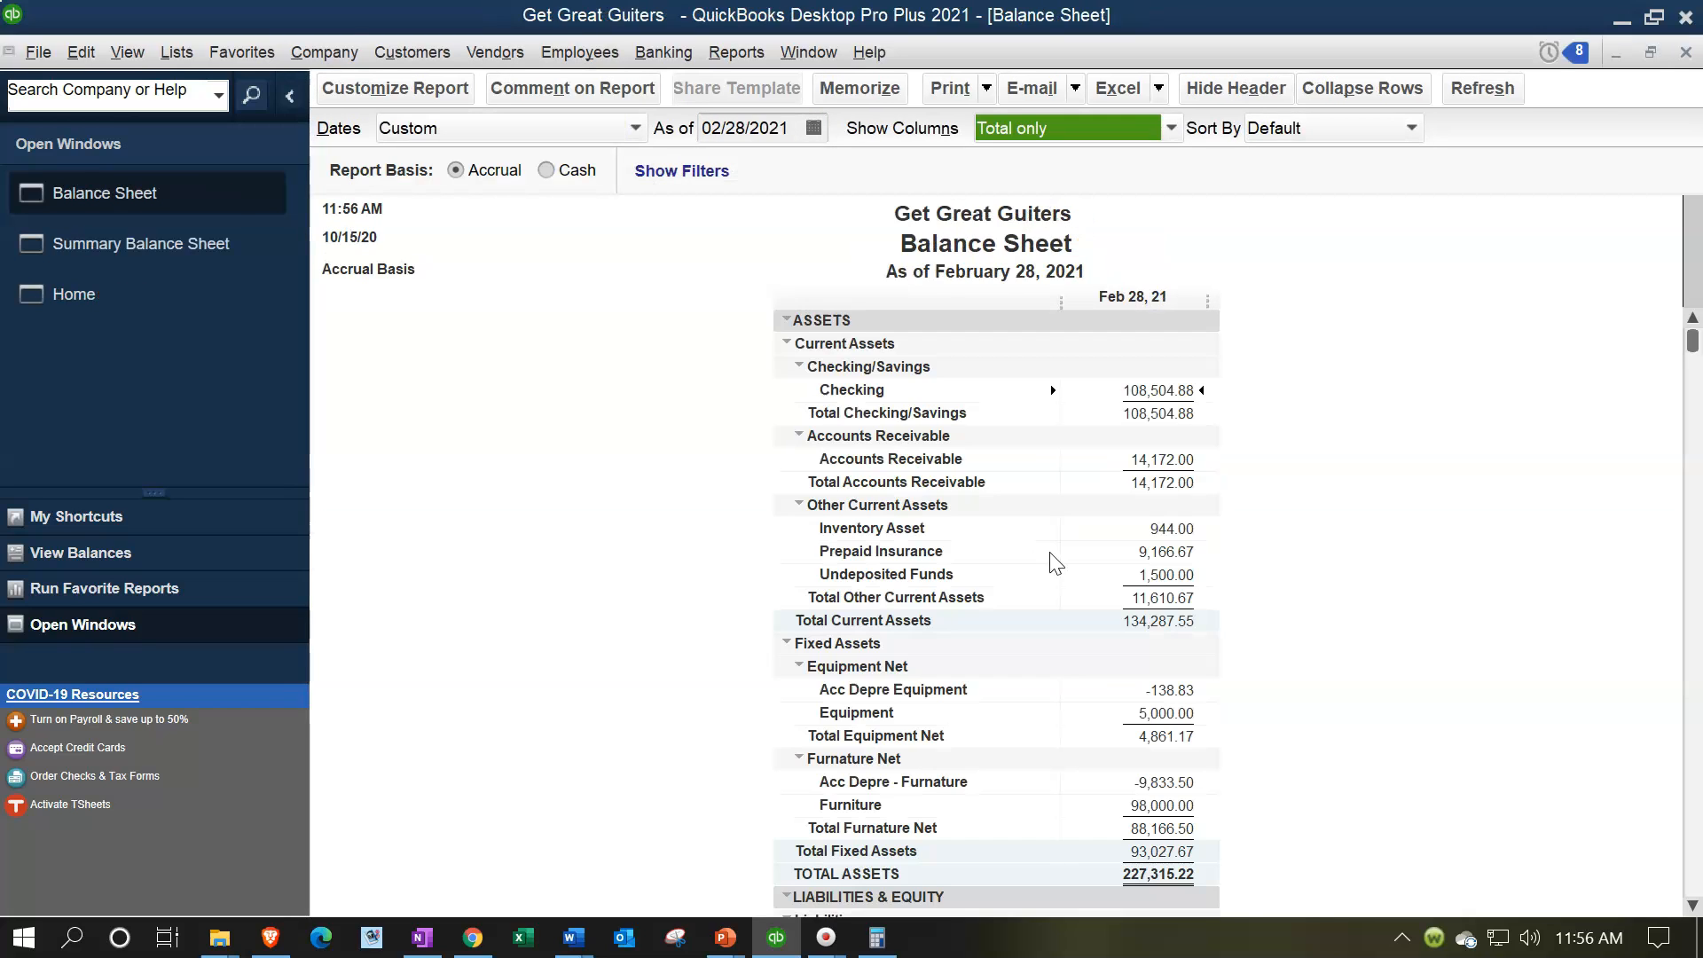
Step: Customize the Balance Sheet report to add a % of Column subcolumn
{"action": "scroll", "coordinate": [1327, 663], "scroll_direction": "down", "scroll_amount": 7}
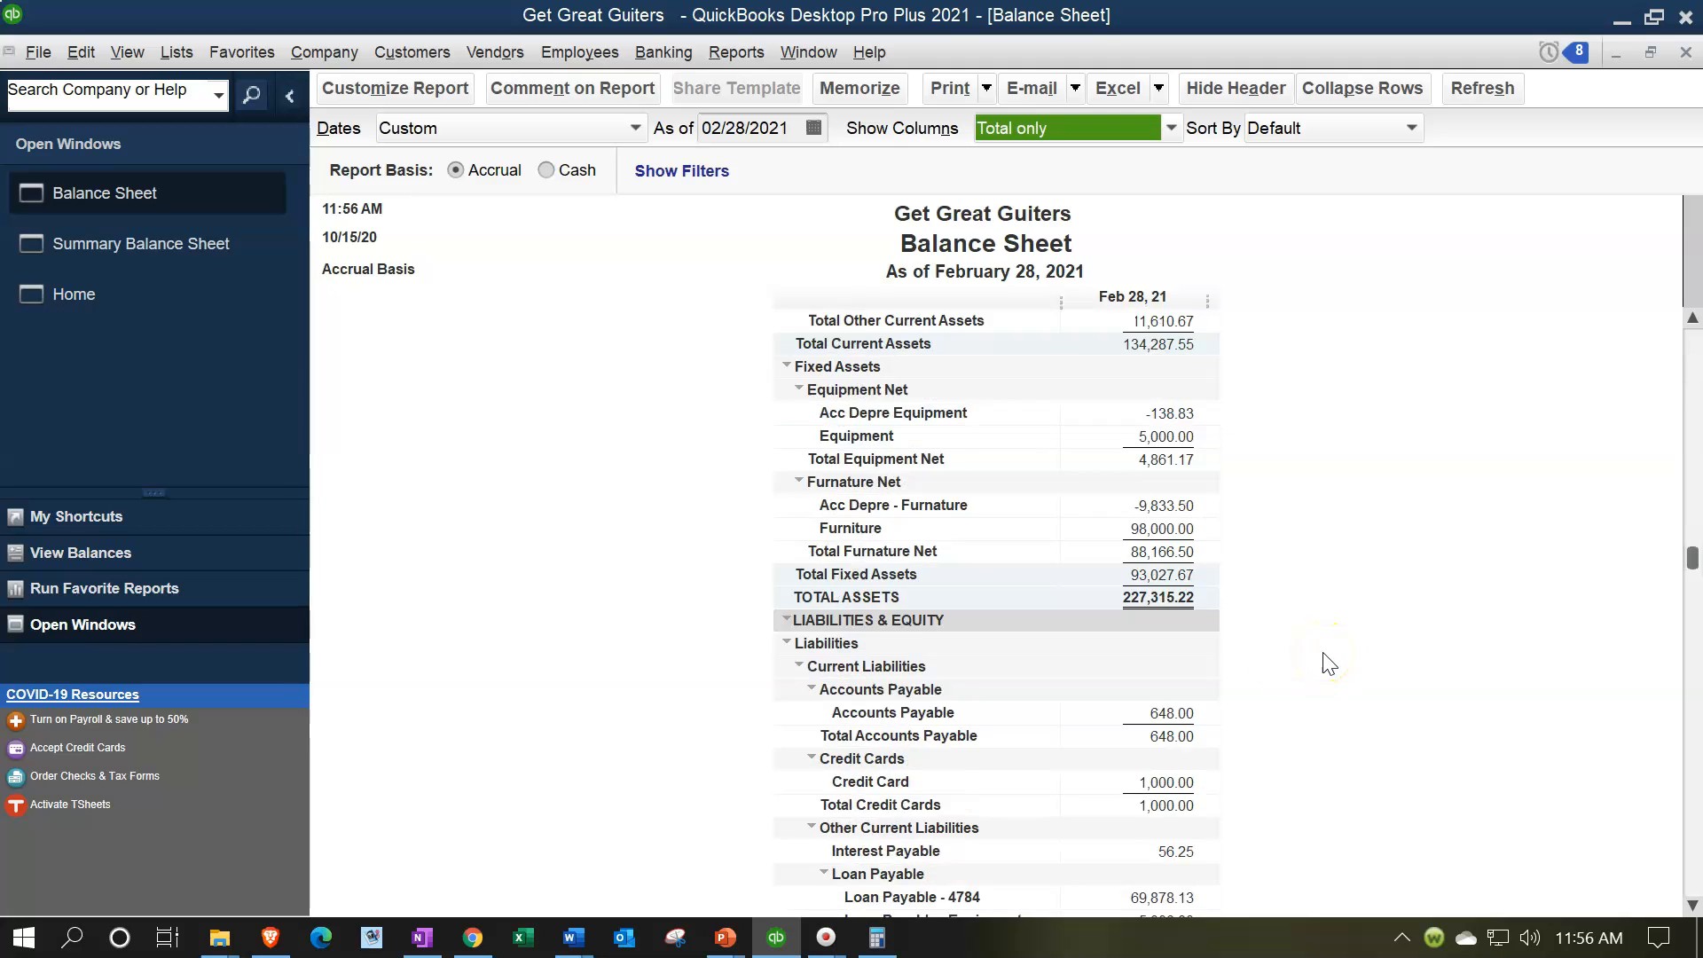
{"action": "scroll", "coordinate": [1327, 663], "scroll_direction": "down", "scroll_amount": 2}
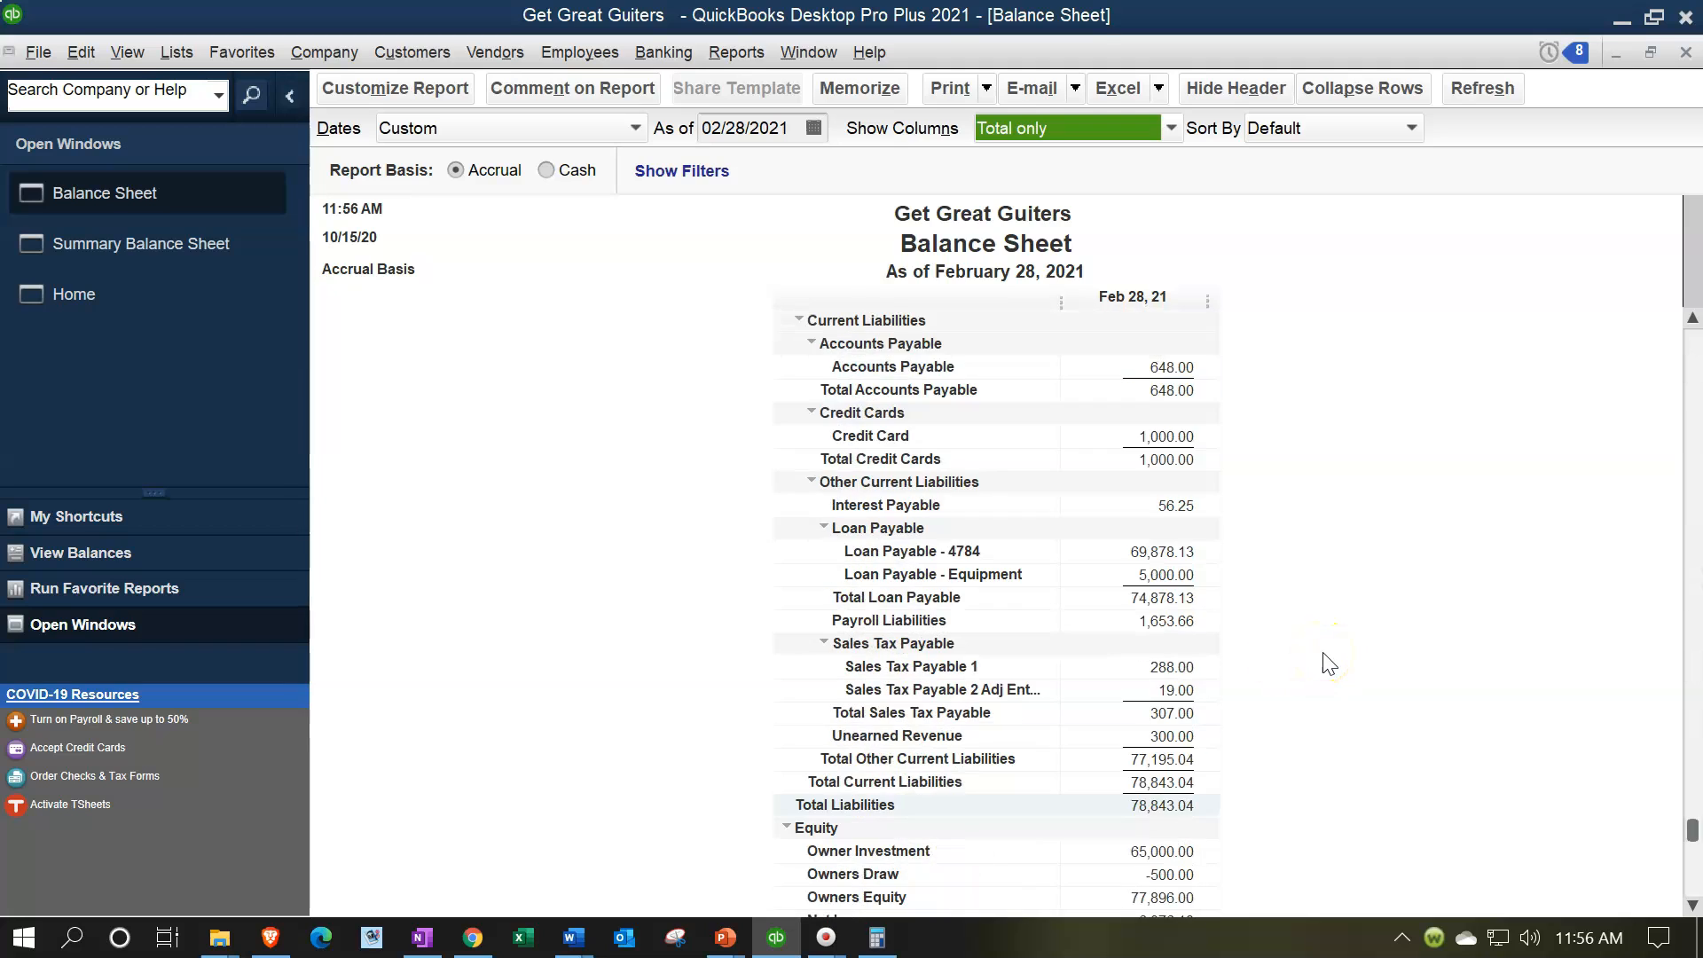
{"action": "scroll", "coordinate": [1328, 663], "scroll_direction": "up", "scroll_amount": 8}
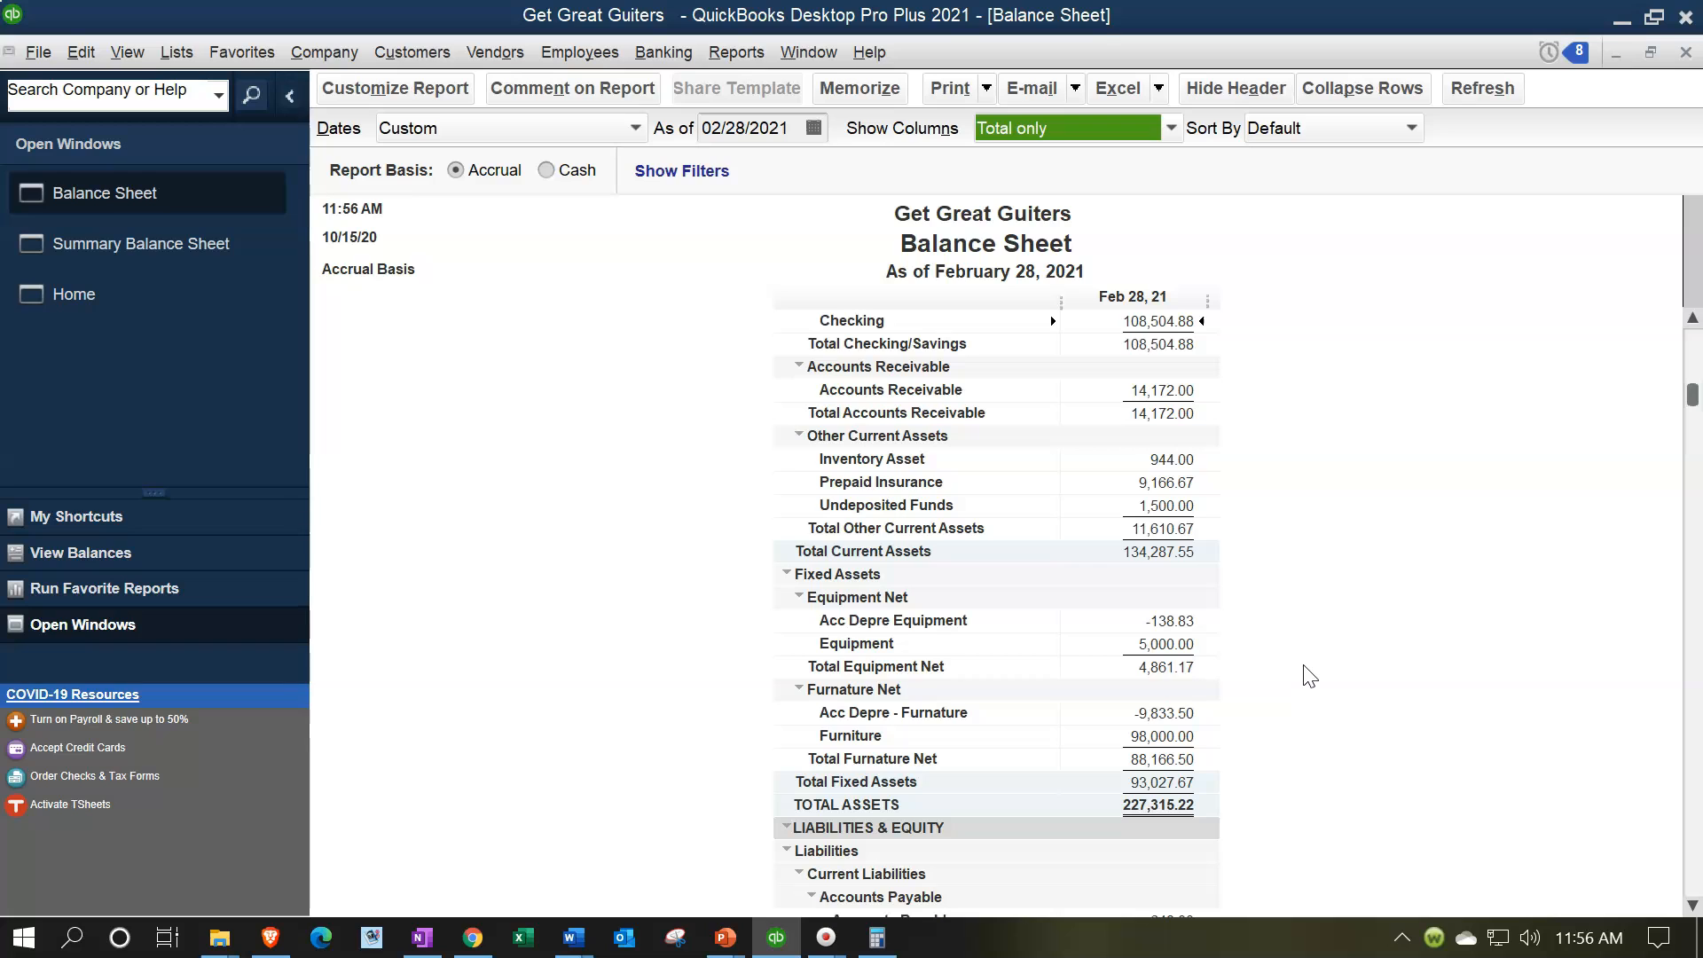
{"action": "left_click", "coordinate": [418, 90]}
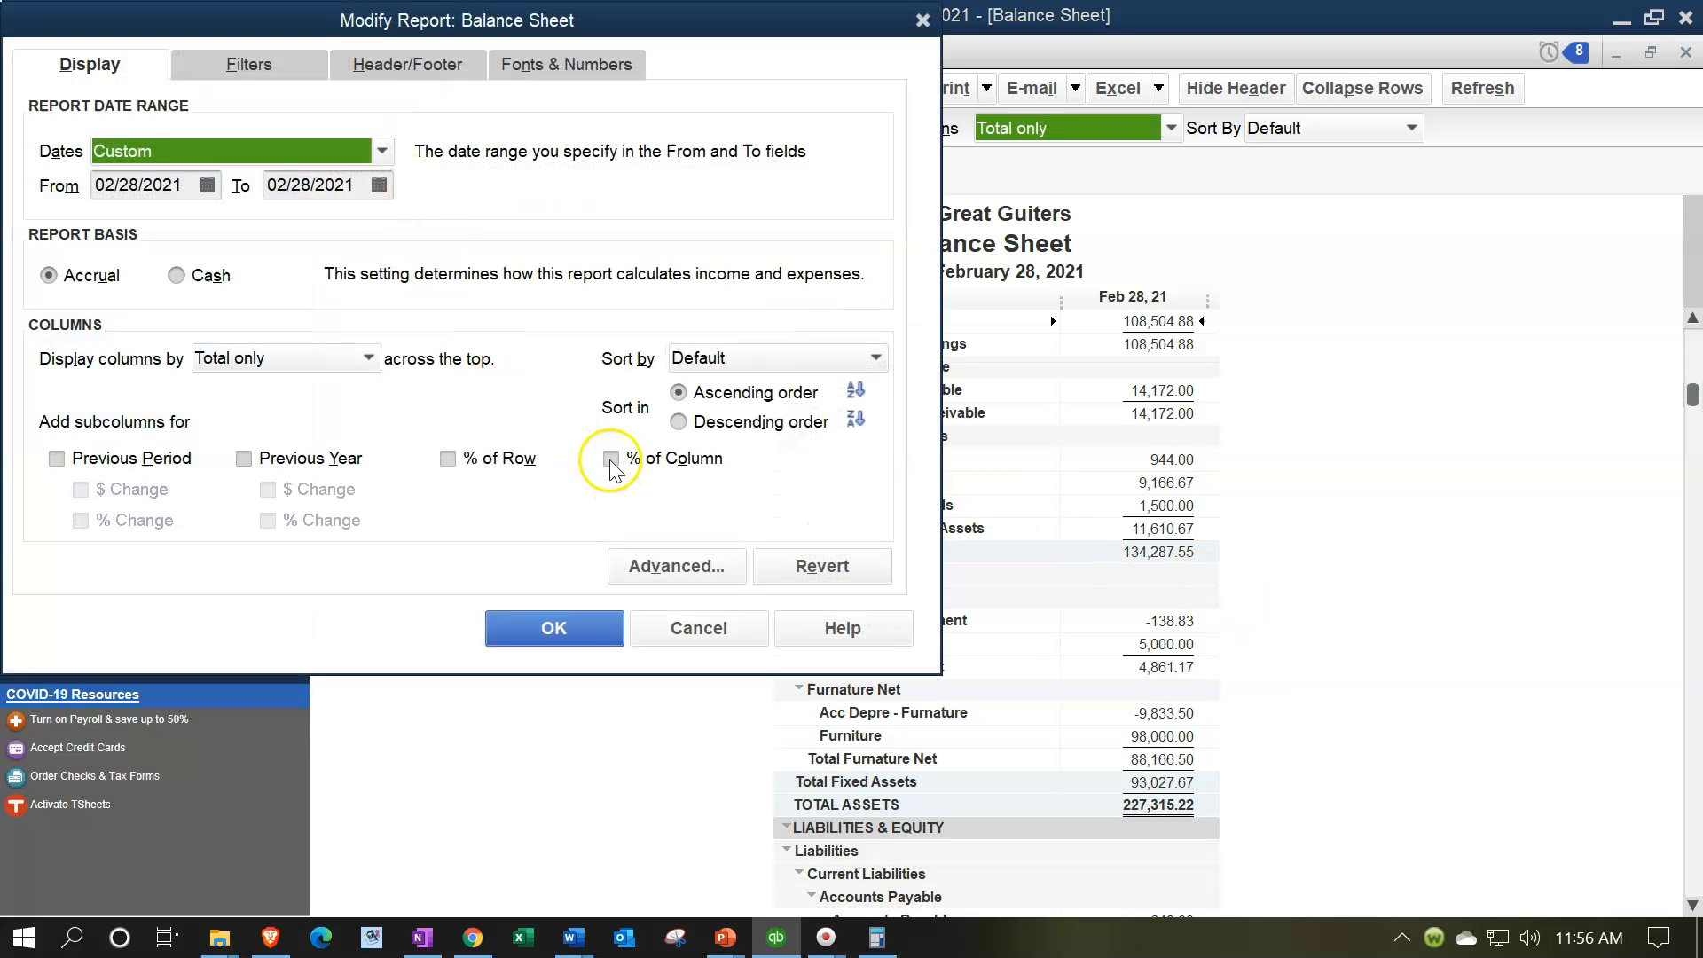
{"action": "left_click", "coordinate": [611, 458]}
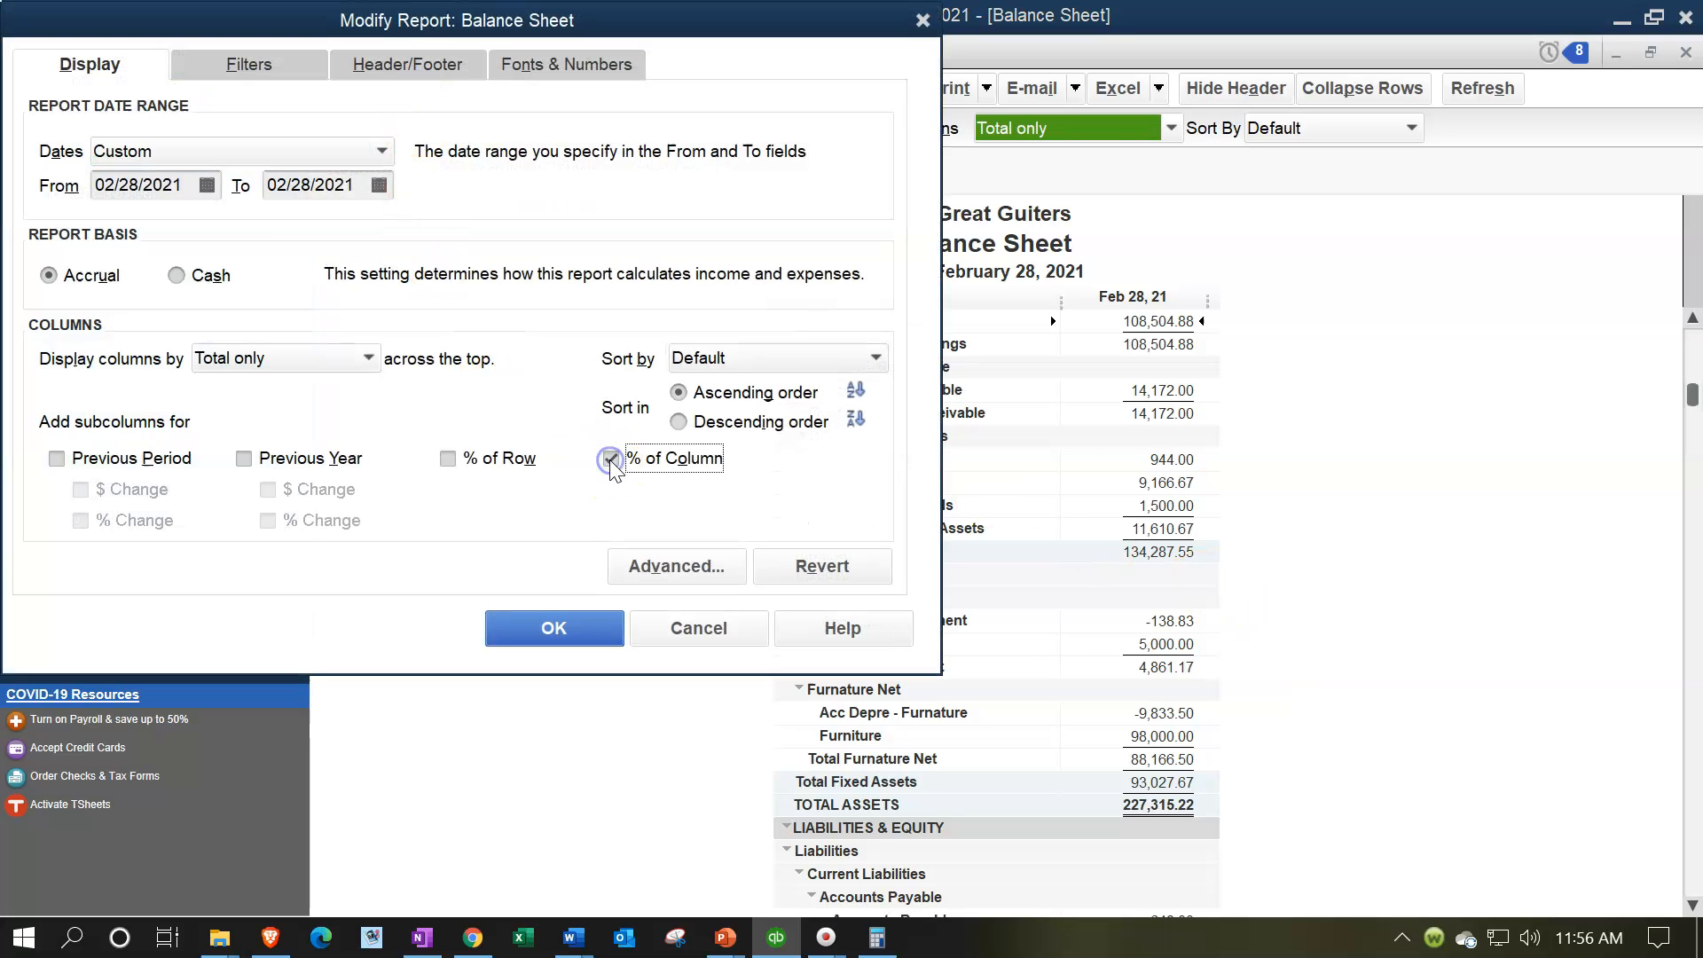
Step: Remove the date prepared, time prepared and report basis from the Balance Sheet's header, keeping the subtitle
{"action": "left_click", "coordinate": [364, 62]}
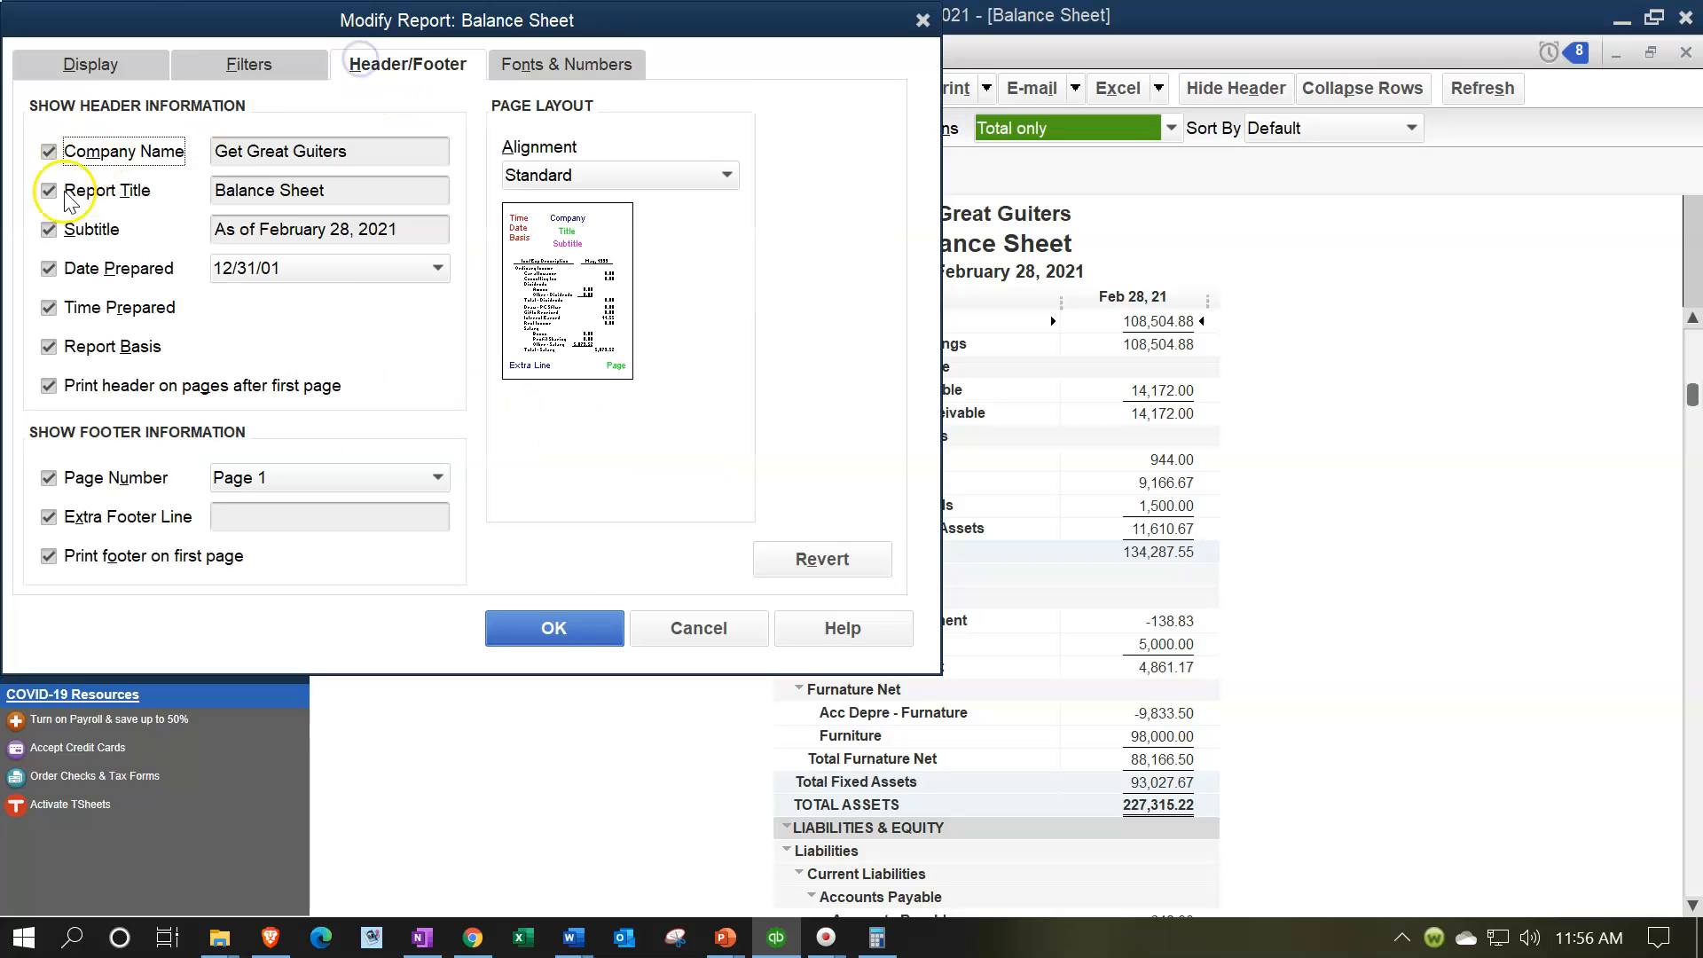
{"action": "left_click", "coordinate": [48, 231]}
{"action": "left_click", "coordinate": [48, 230]}
{"action": "left_click", "coordinate": [48, 266]}
{"action": "left_click", "coordinate": [48, 308]}
{"action": "left_click", "coordinate": [50, 348]}
Step: Format the report to show negative numbers in parentheses and bright red and all numbers without cents, and apply the changes
{"action": "left_click", "coordinate": [574, 66]}
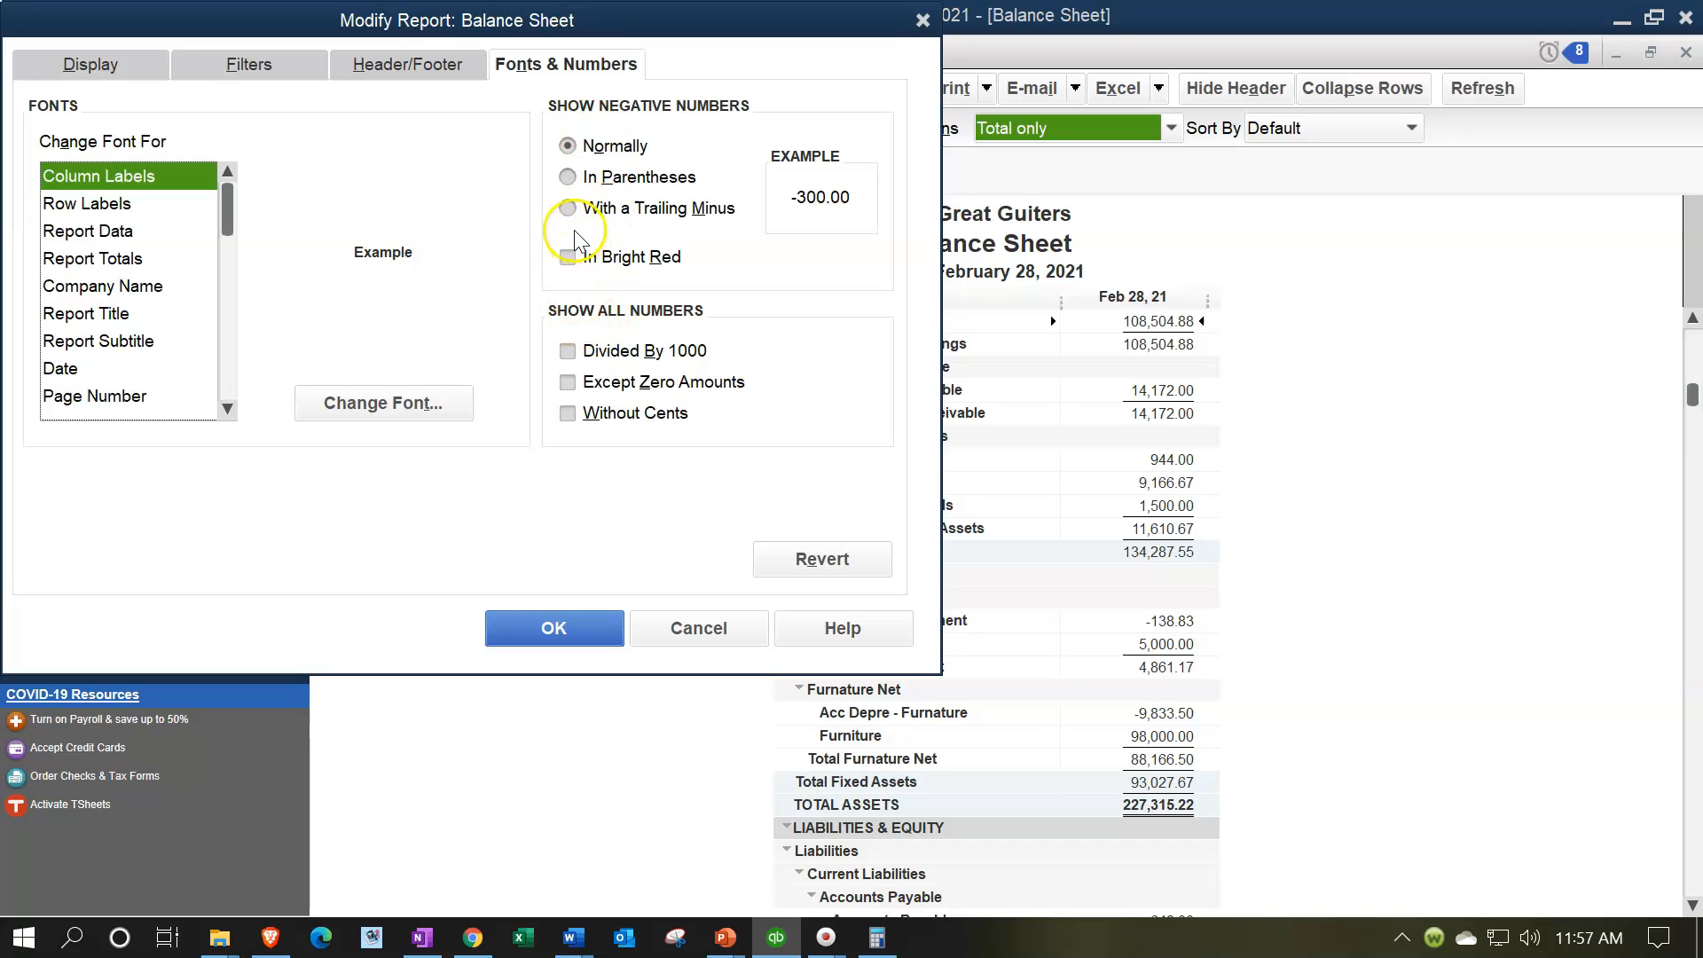
{"action": "left_click", "coordinate": [568, 176]}
{"action": "left_click", "coordinate": [568, 256]}
{"action": "left_click", "coordinate": [567, 413]}
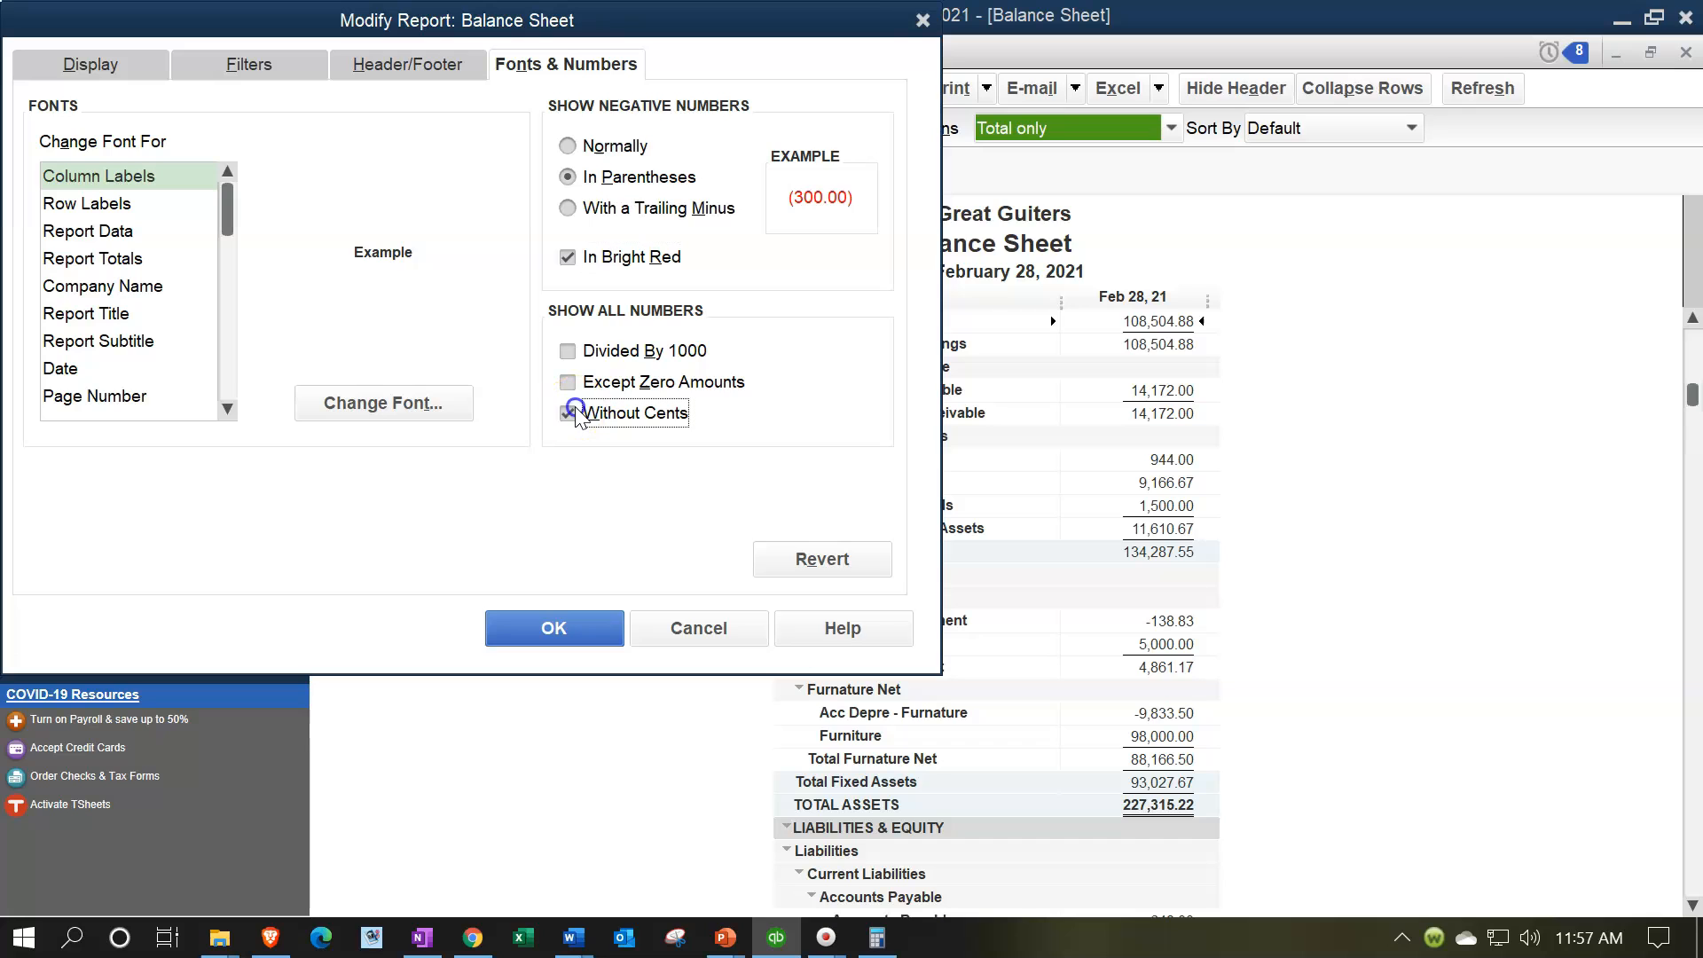
{"action": "left_click", "coordinate": [572, 622]}
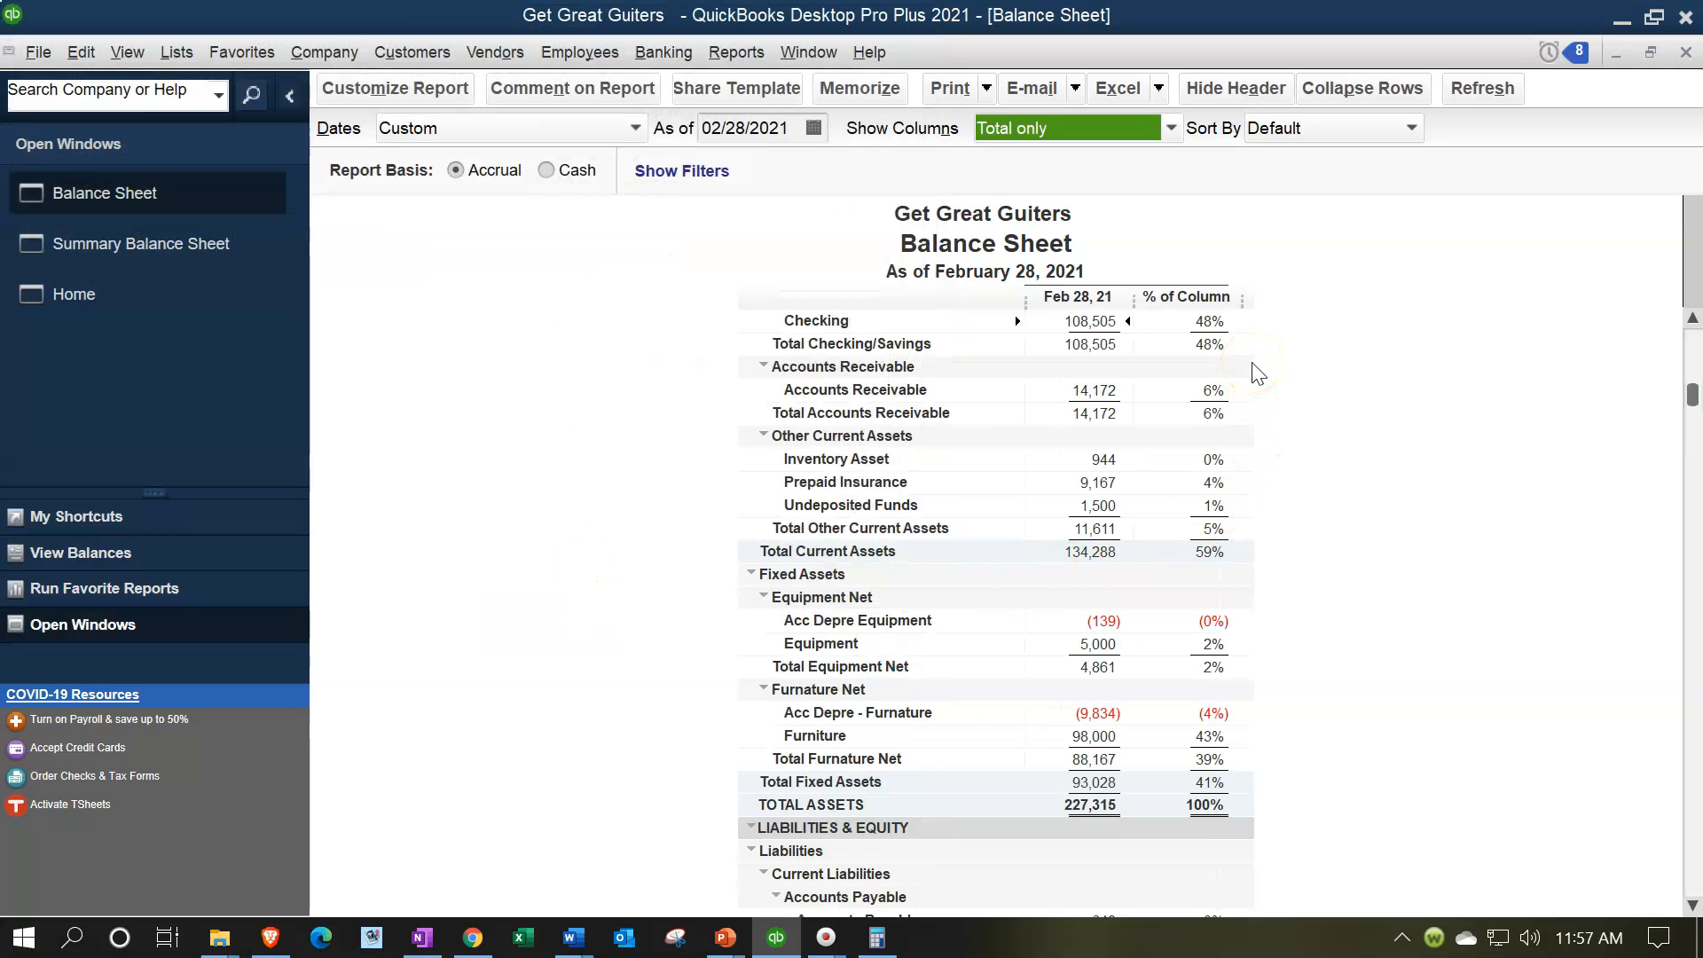
Step: Examine the percent-of-column figures for assets, liabilities and equity throughout the detailed Balance Sheet
{"action": "scroll", "coordinate": [1257, 373], "scroll_direction": "down", "scroll_amount": 3}
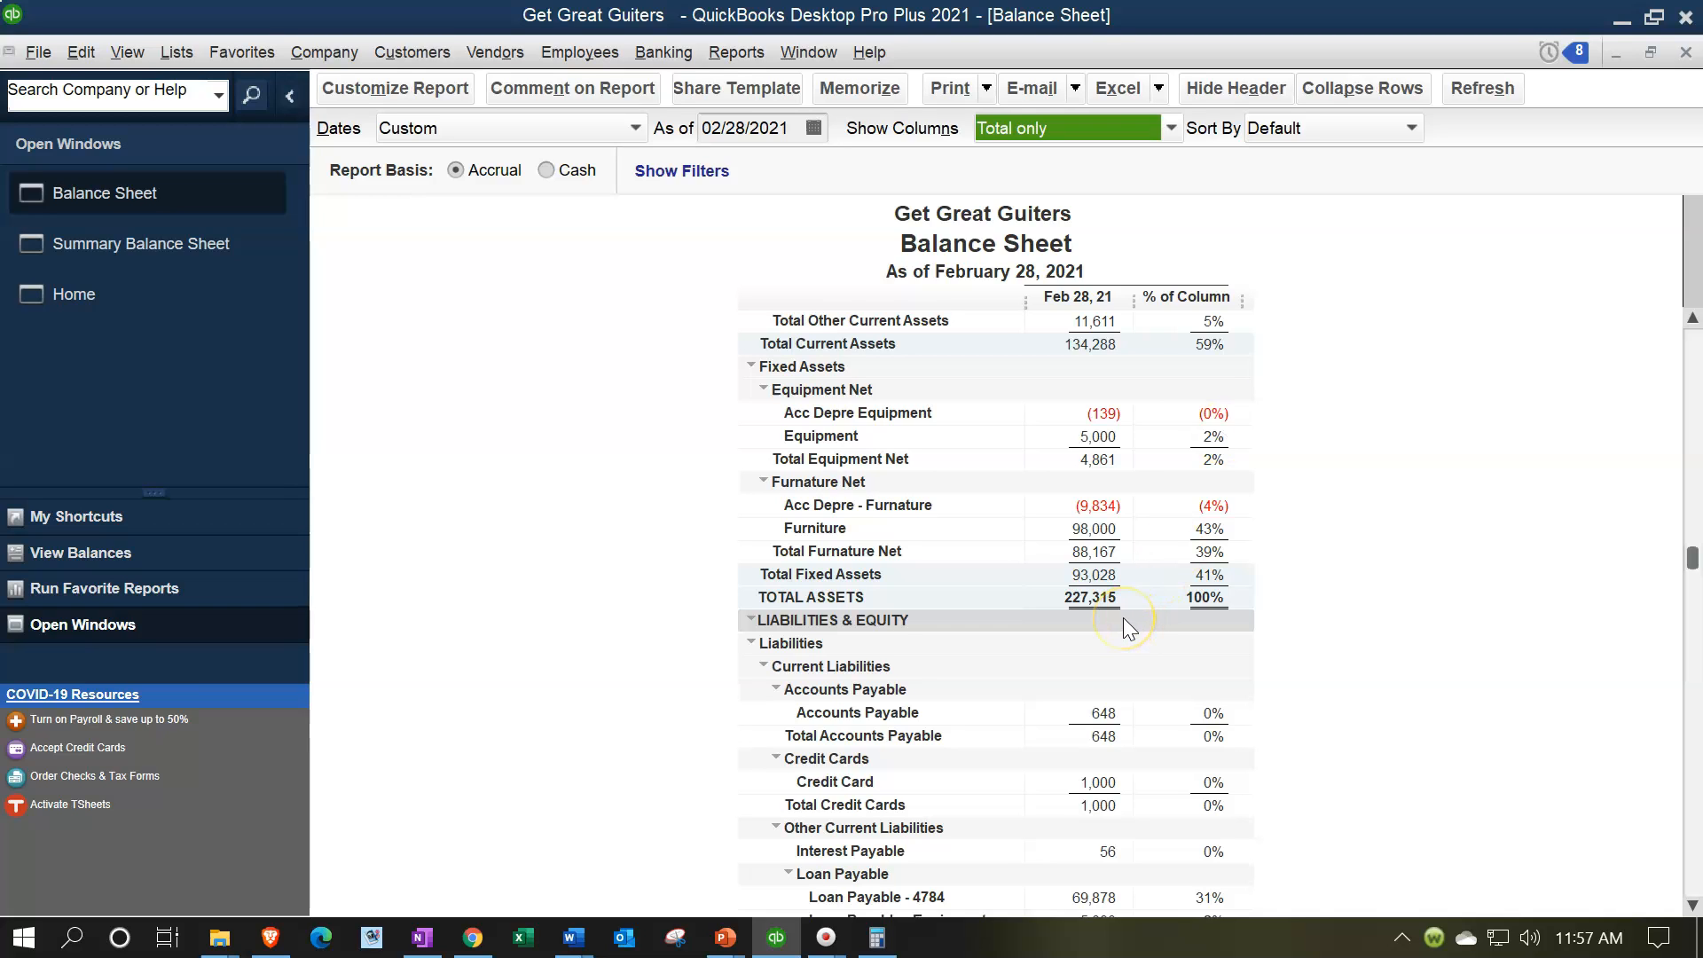
{"action": "scroll", "coordinate": [1338, 544], "scroll_direction": "up", "scroll_amount": 3}
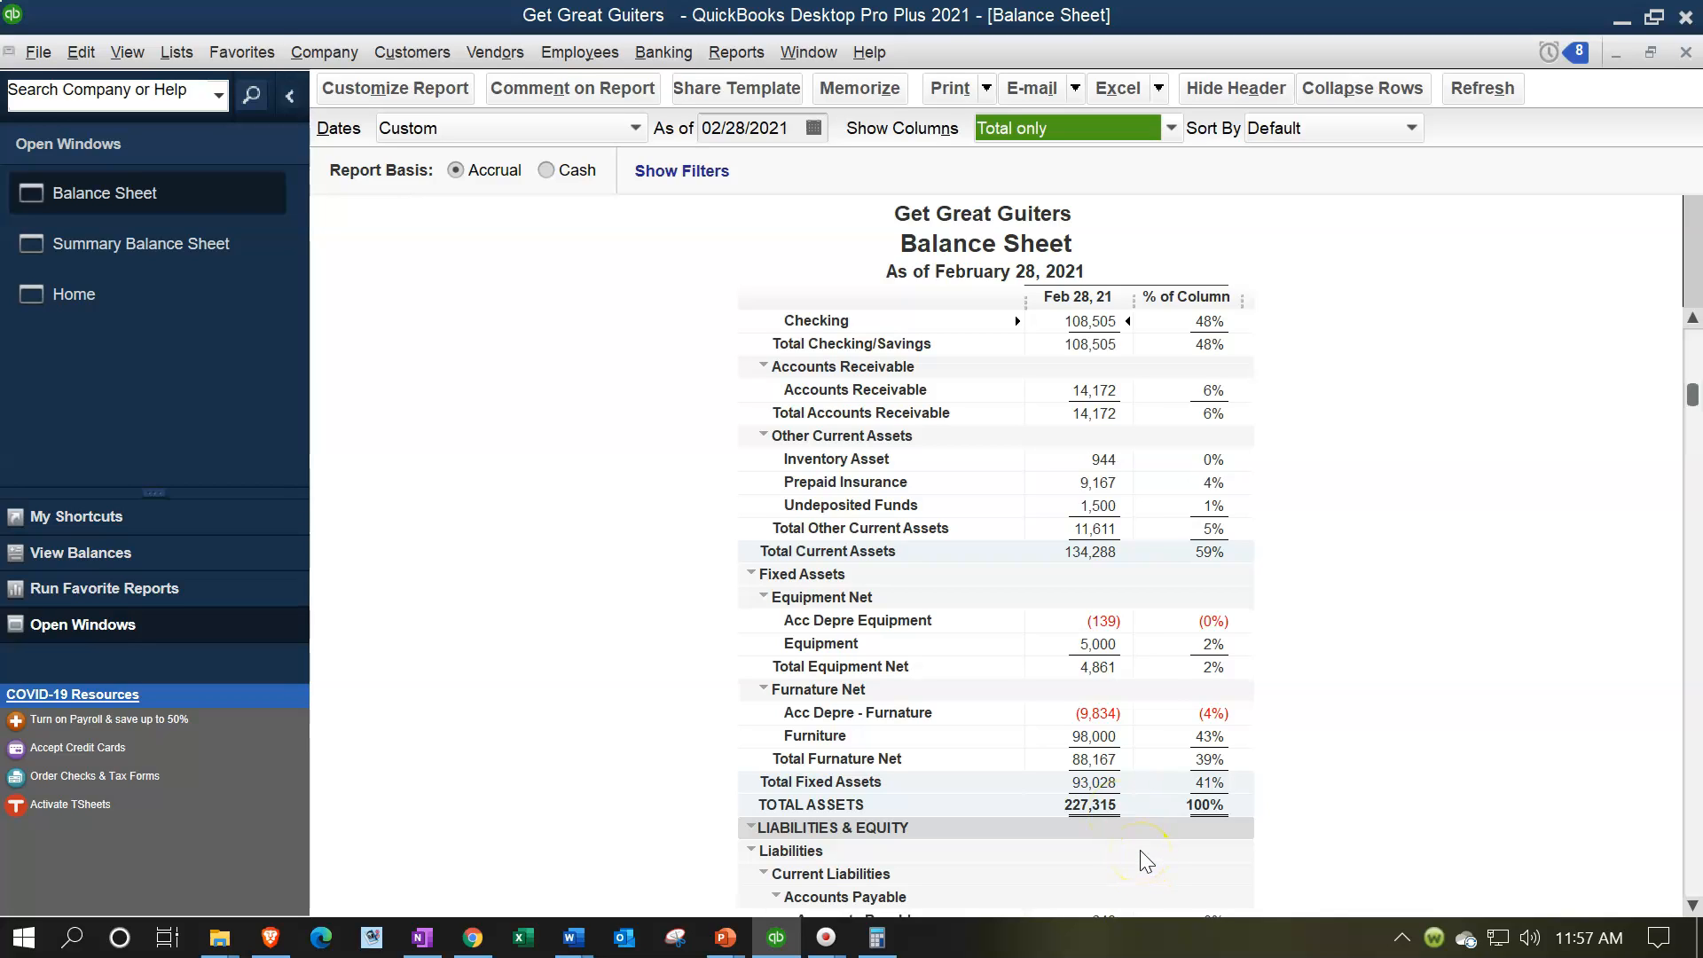
{"action": "scroll", "coordinate": [1180, 816], "scroll_direction": "down", "scroll_amount": 7}
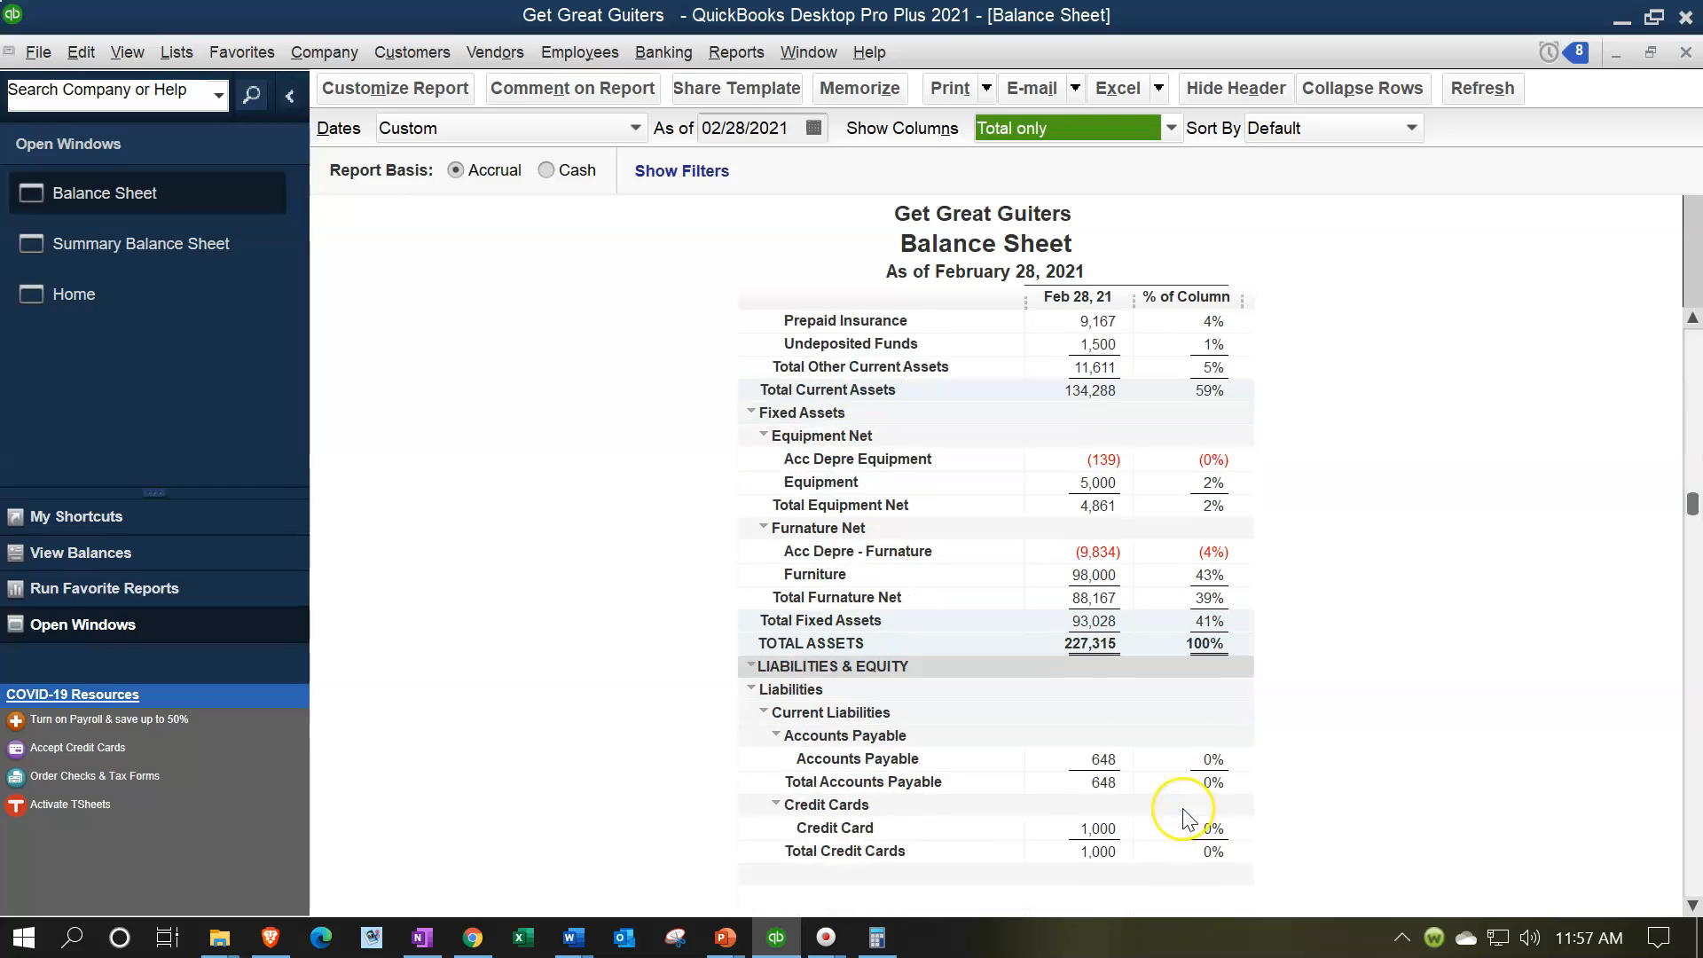
{"action": "scroll", "coordinate": [1185, 817], "scroll_direction": "down", "scroll_amount": 1}
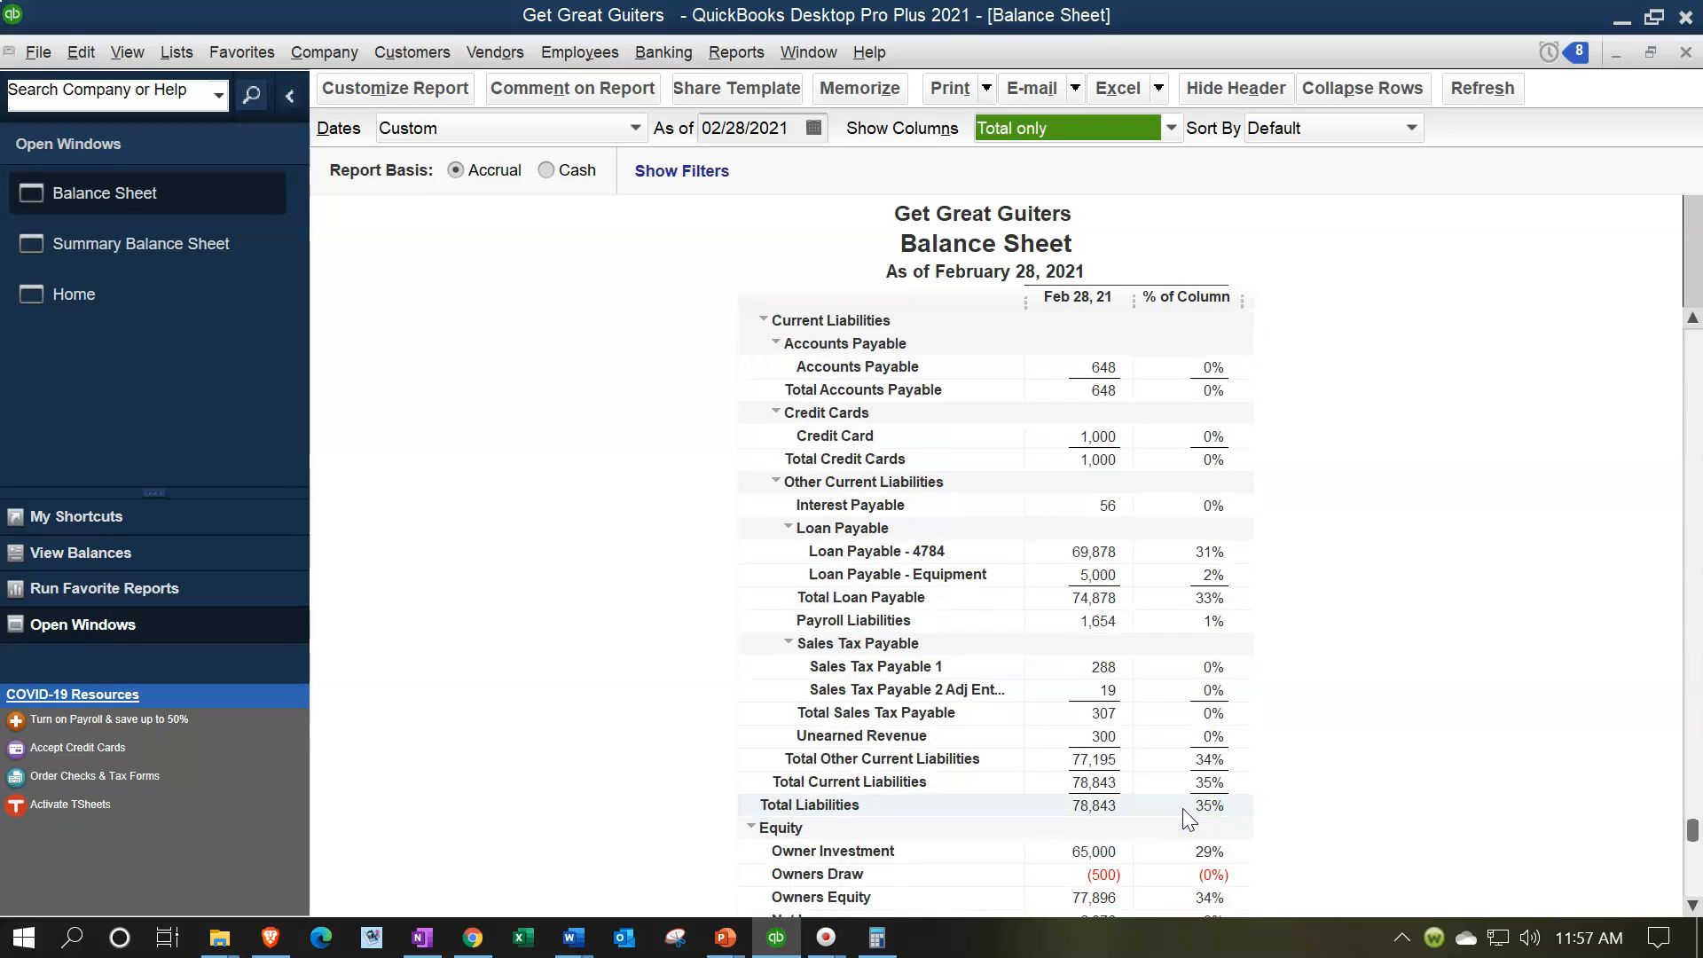
{"action": "scroll", "coordinate": [1183, 807], "scroll_direction": "down", "scroll_amount": 1}
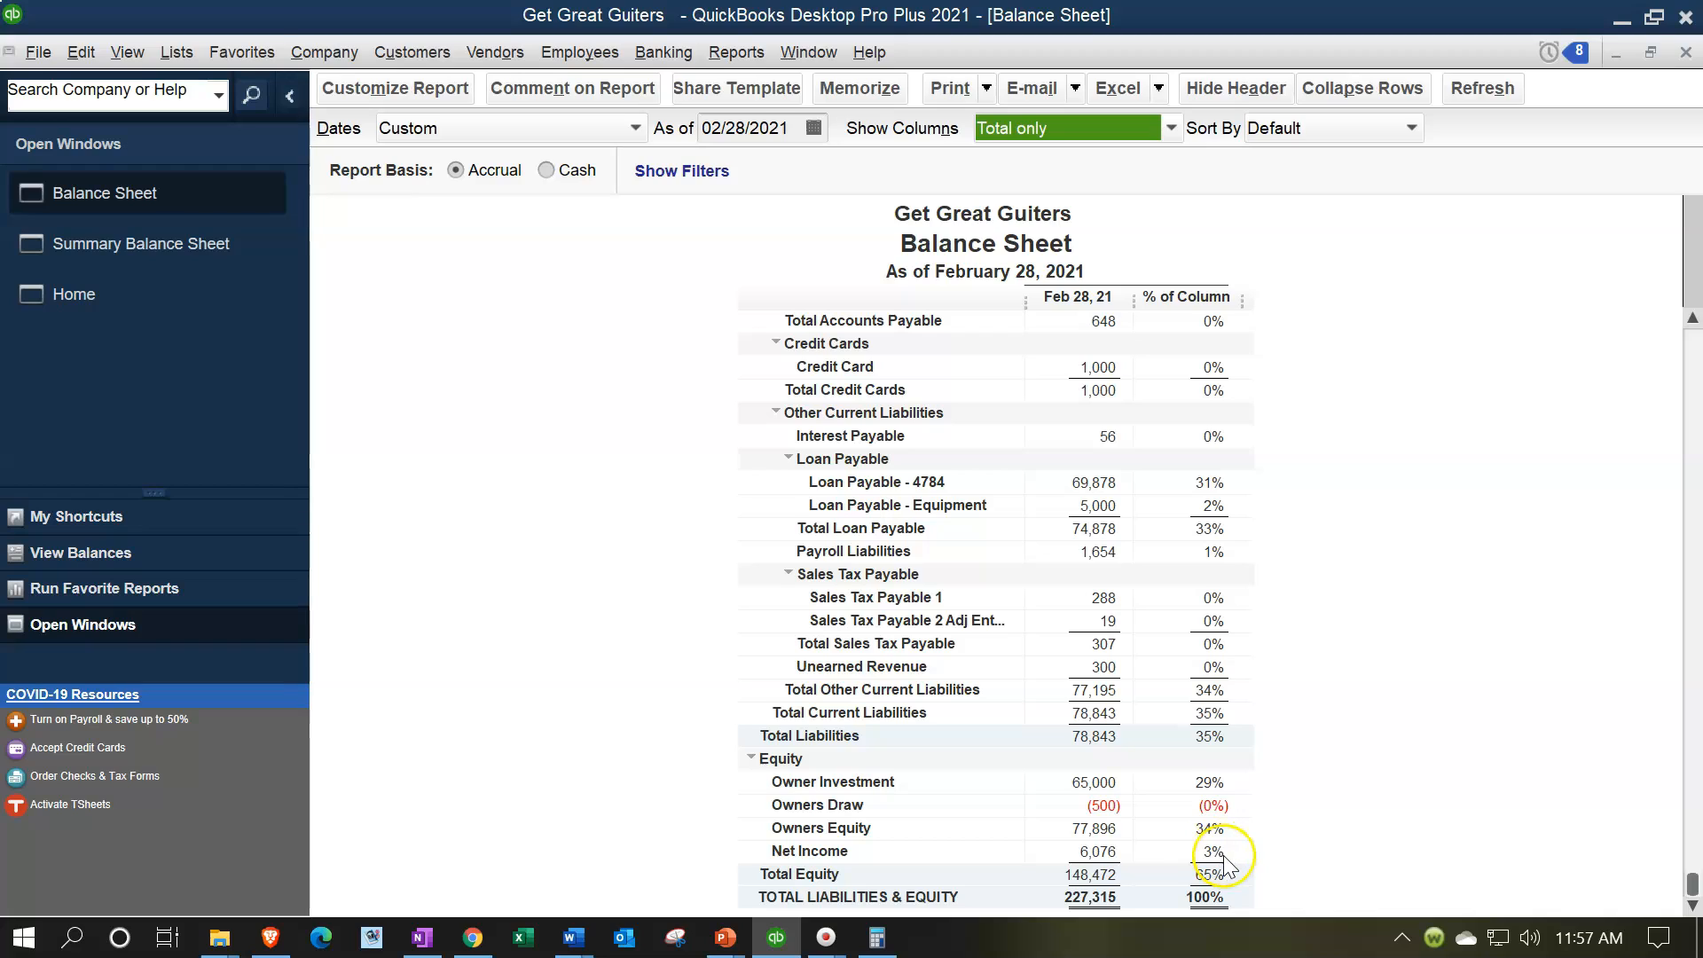